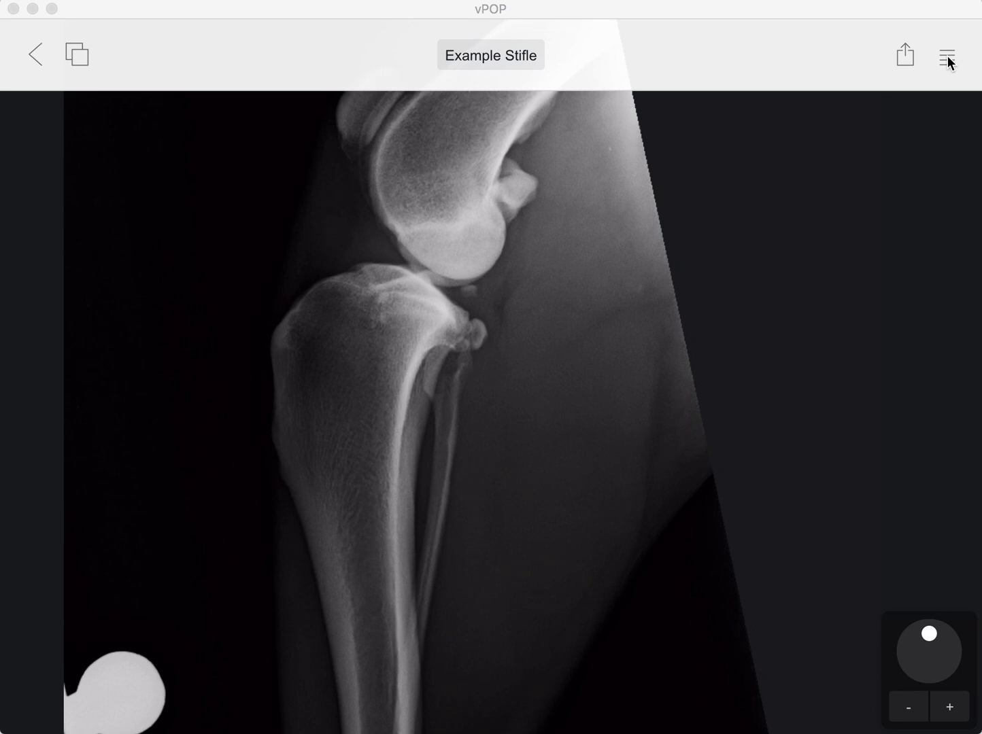
Start calibrating the X-ray from the Image settings, with a 5 cm scale and marker prompt.
left_click(947, 63)
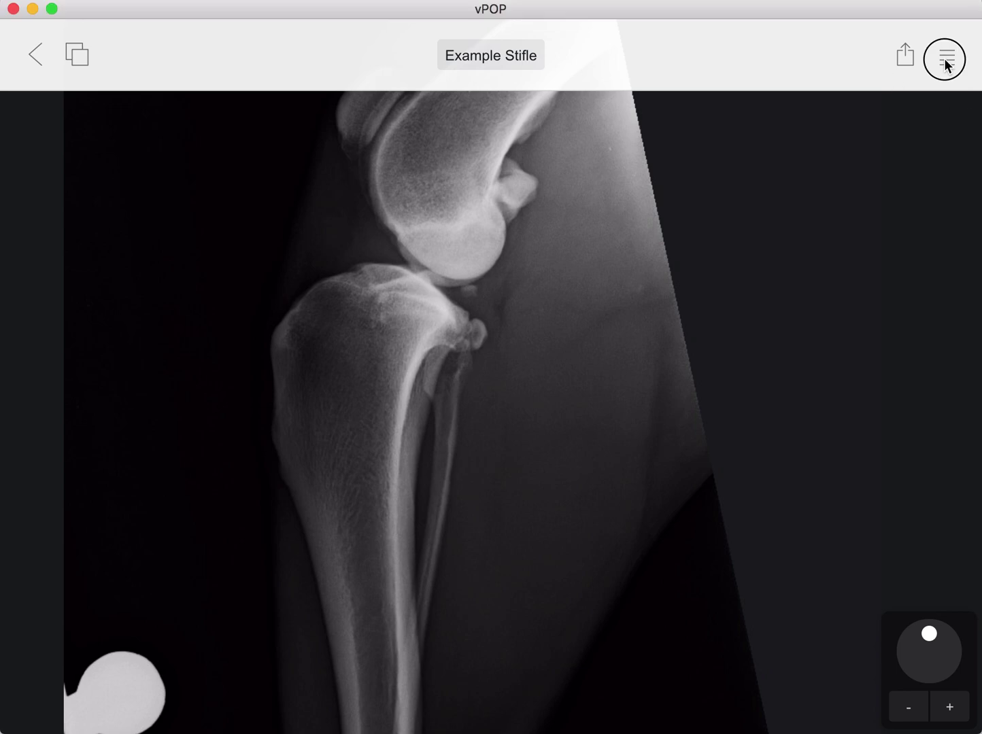
left_click(947, 62)
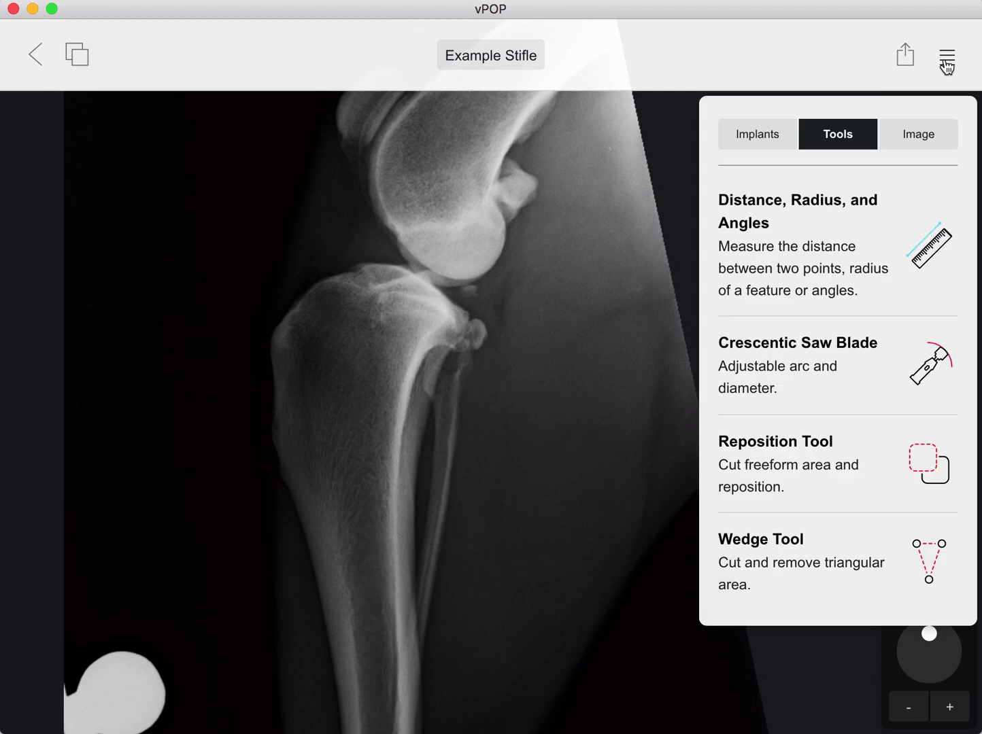
left_click(922, 142)
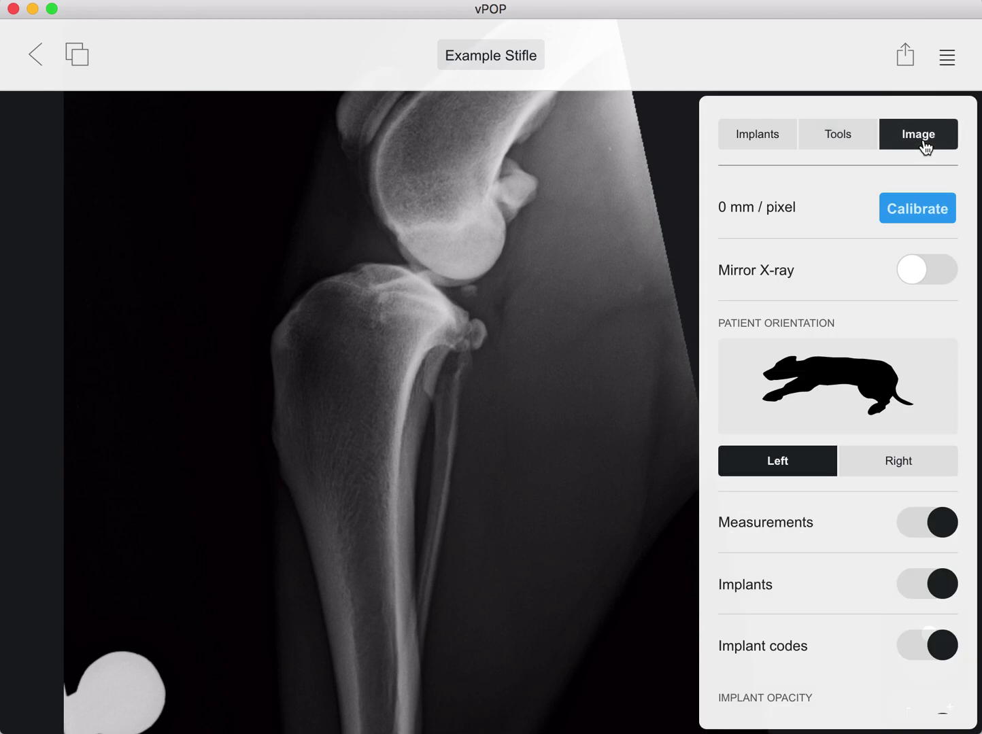
left_click(917, 208)
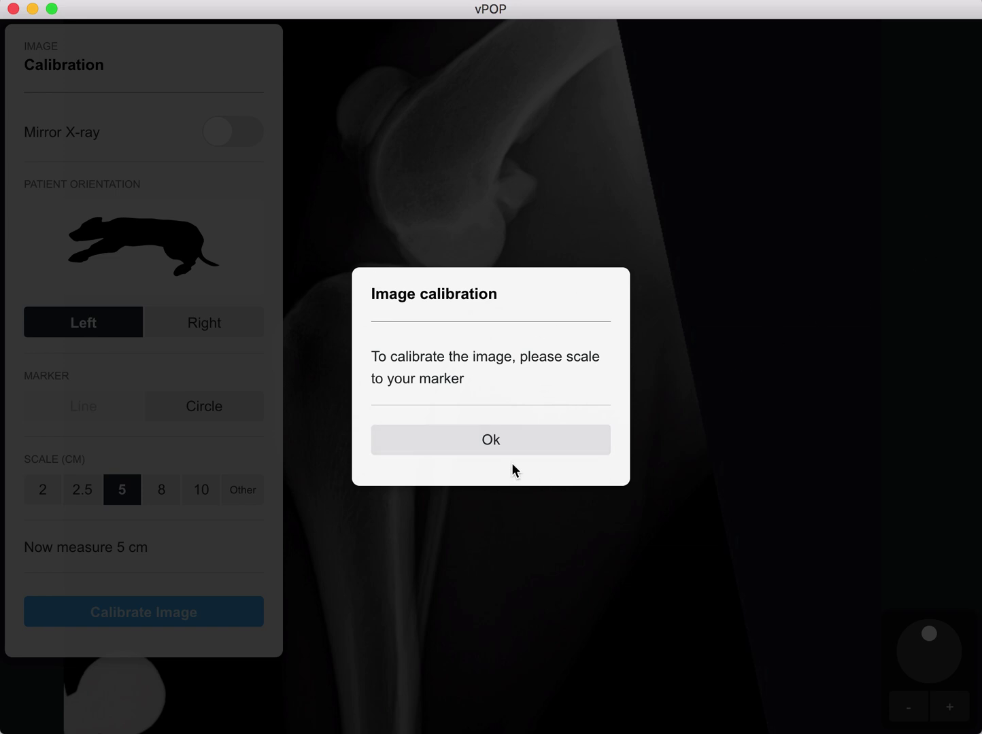
Dismiss the prompt and stretch the cyan calibration line so one end sits on the metal marker ball.
left_click(491, 440)
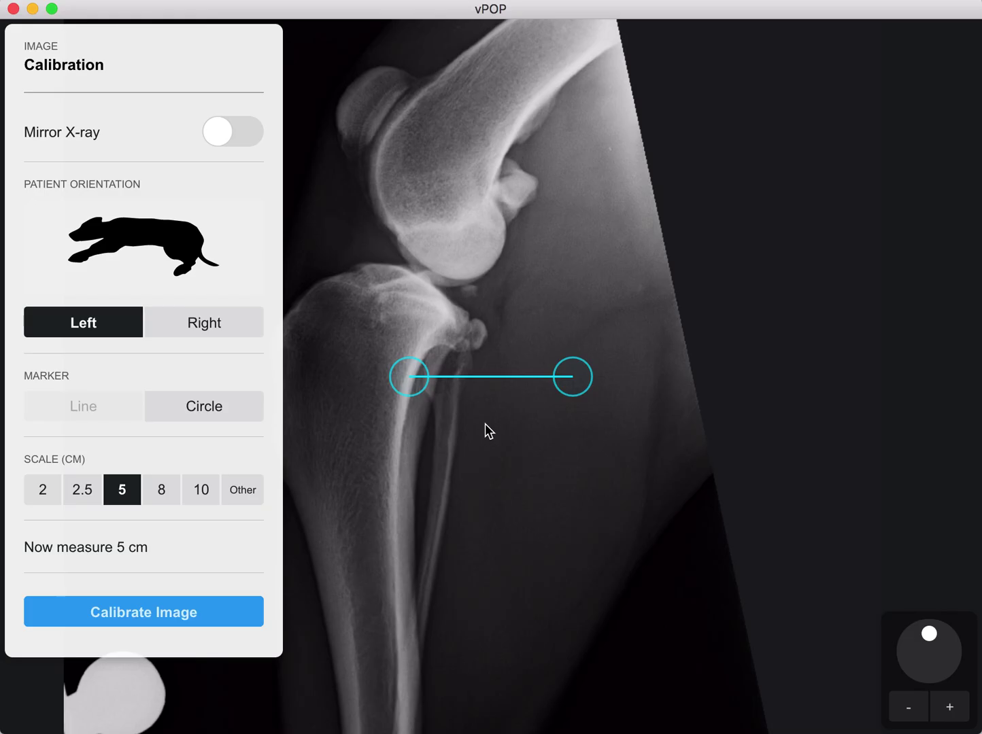
mouse_move(470, 443)
left_mouse_down()
mouse_move(546, 457)
mouse_move(692, 403)
left_mouse_up()
mouse_move(725, 329)
left_mouse_down()
mouse_move(590, 393)
mouse_move(735, 443)
mouse_move(599, 382)
mouse_move(541, 400)
mouse_move(461, 495)
mouse_move(438, 576)
mouse_move(613, 460)
mouse_move(758, 414)
mouse_move(548, 471)
mouse_move(554, 480)
left_mouse_up()
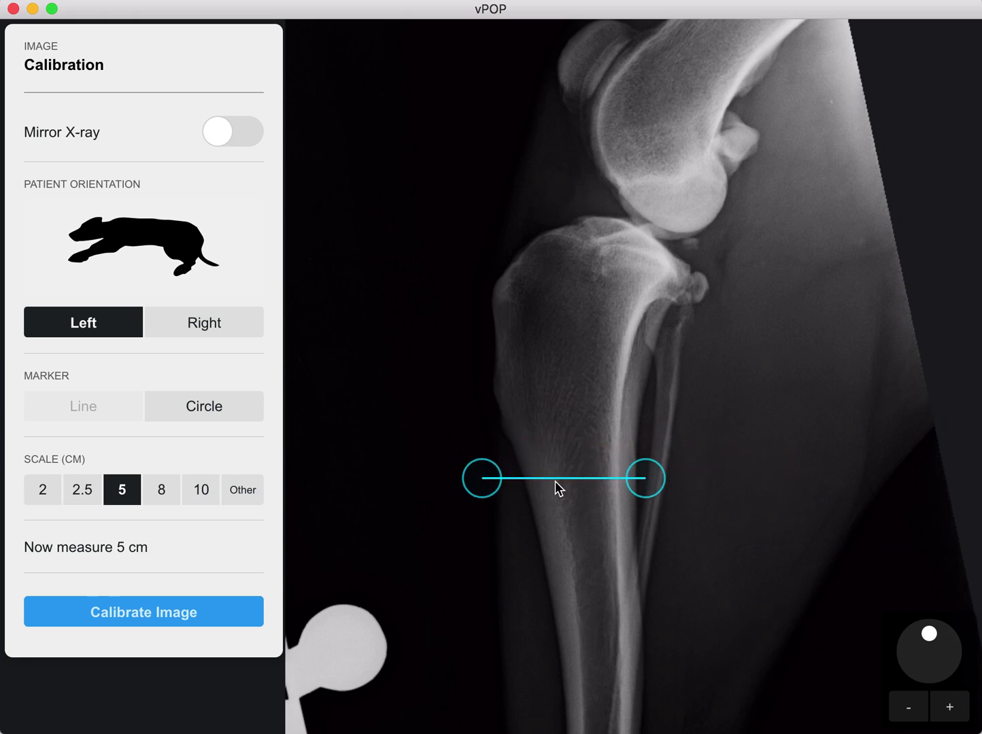
left_click(491, 496)
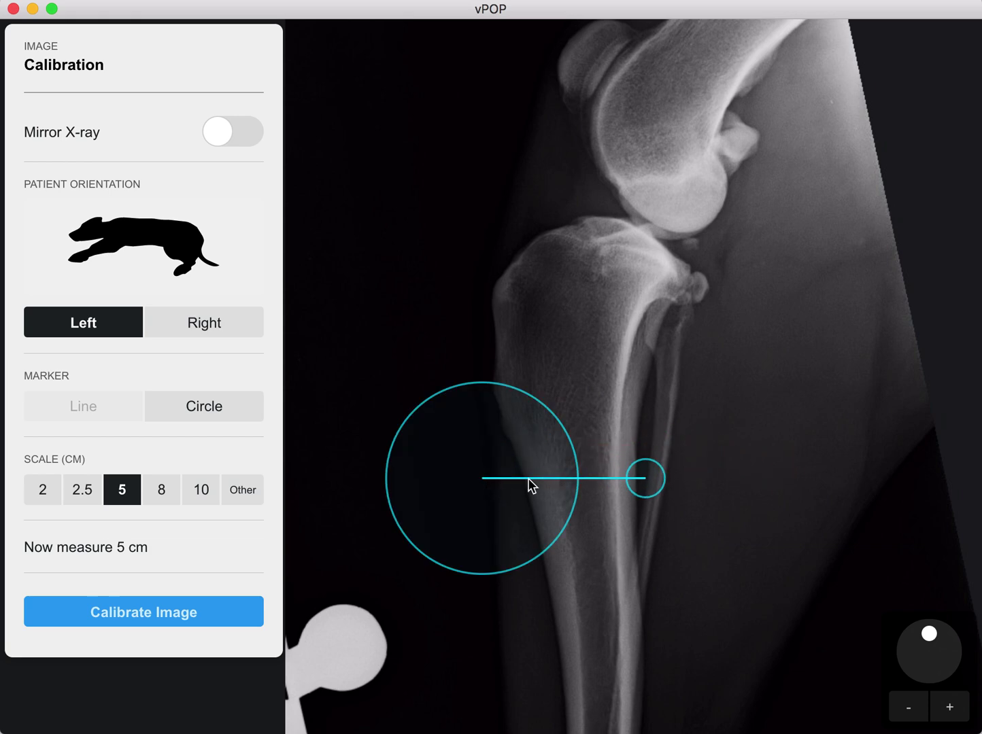
mouse_move(545, 508)
left_mouse_down()
mouse_move(455, 491)
mouse_move(384, 561)
mouse_move(384, 642)
left_mouse_up()
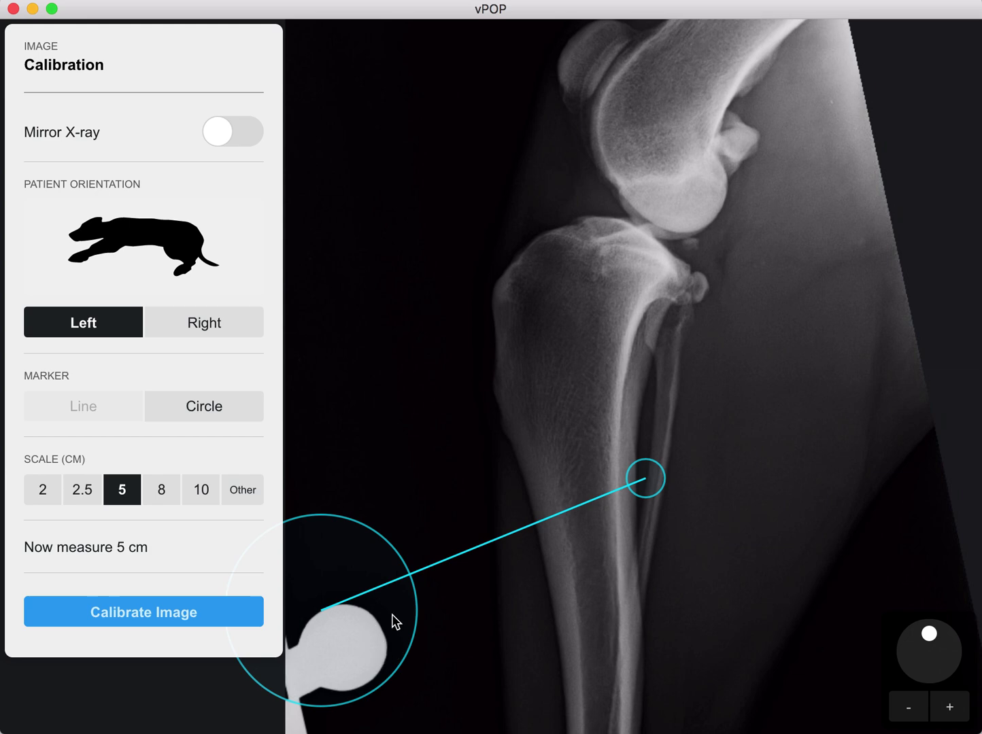
mouse_move(647, 486)
left_mouse_down()
mouse_move(622, 552)
mouse_move(533, 629)
mouse_move(545, 723)
mouse_move(424, 704)
mouse_move(417, 695)
mouse_move(740, 468)
left_mouse_up()
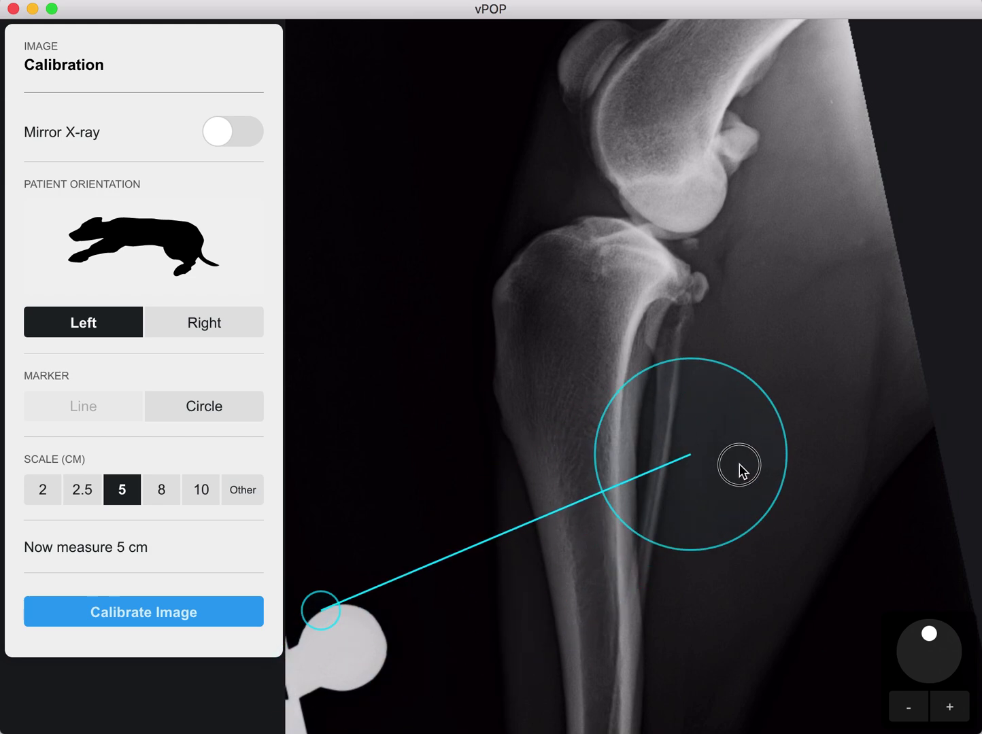
Fit a circle marker around the metal ball and set the calibration scale to 2 cm.
left_click(218, 414)
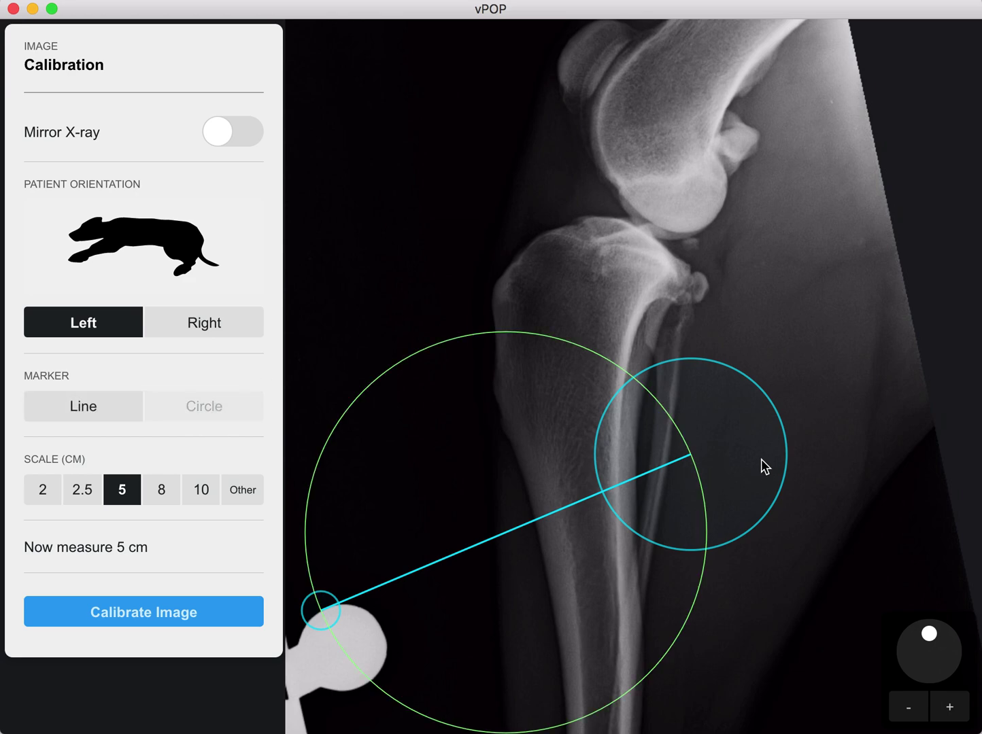
left_click_drag(761, 459, 436, 674)
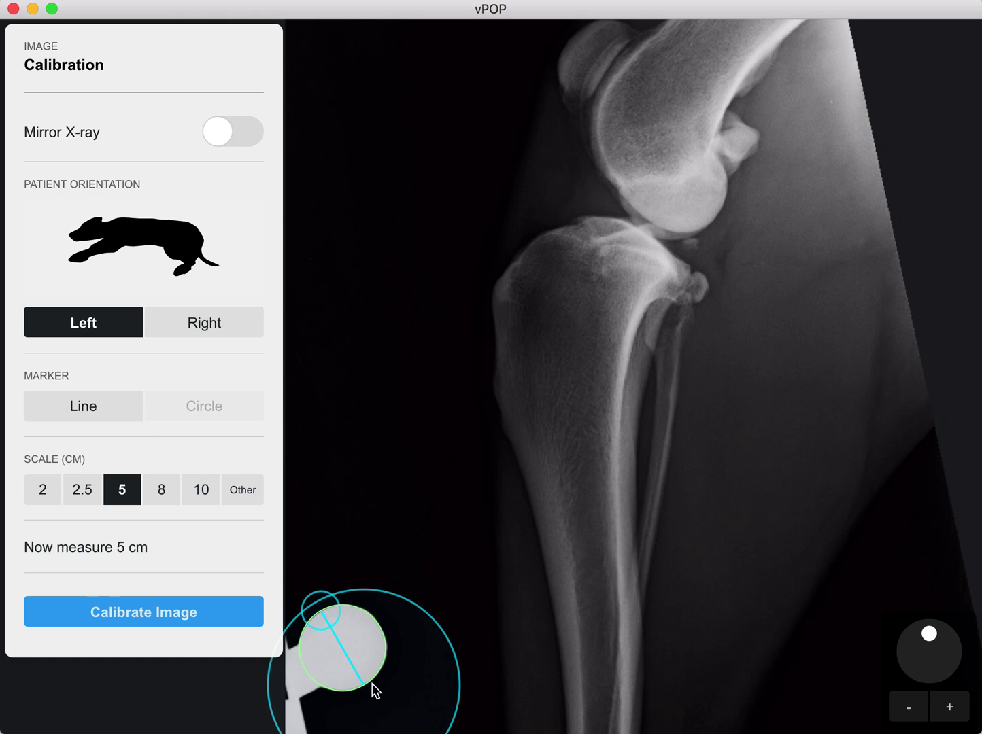
left_click(48, 500)
Apply the 2 cm calibration, fit the X-ray to the view and show the Tools list.
left_click(174, 625)
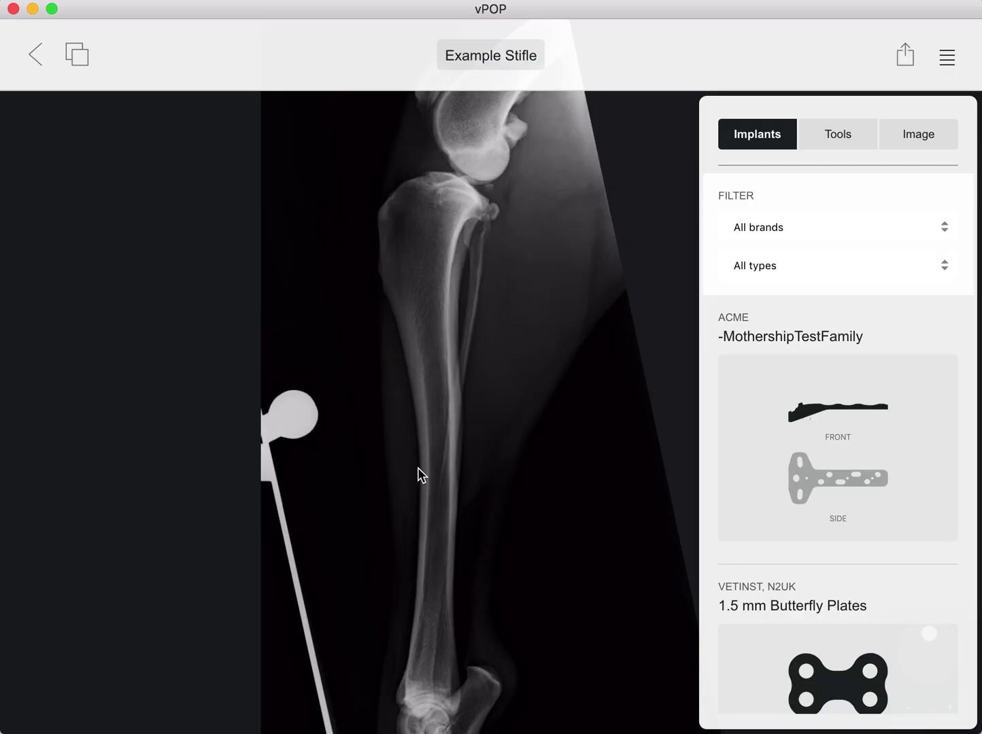
left_click(570, 448)
left_click_drag(570, 448, 533, 583)
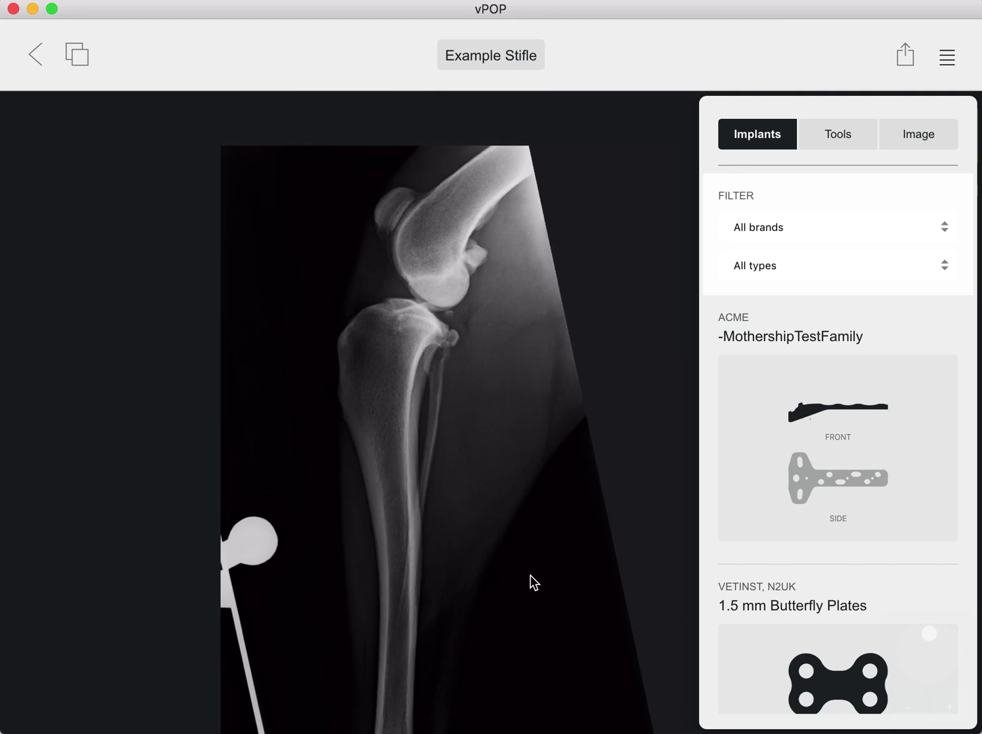
left_click(851, 138)
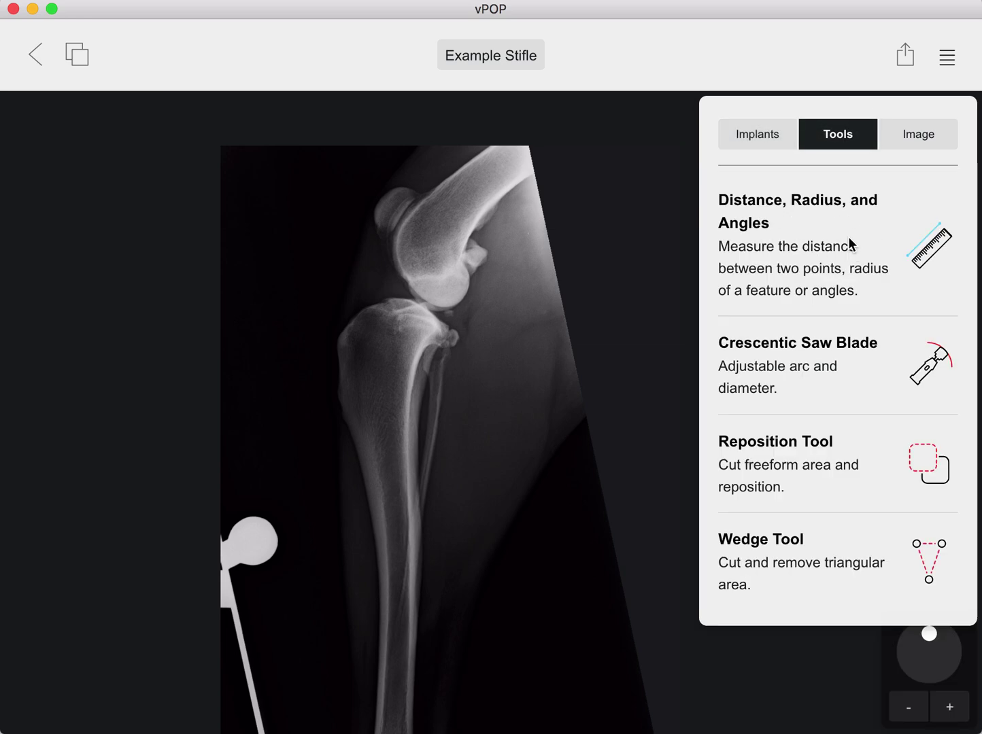
Add a 67.4 mm distance line, shift it right and move its readout to the top-left.
left_click(932, 257)
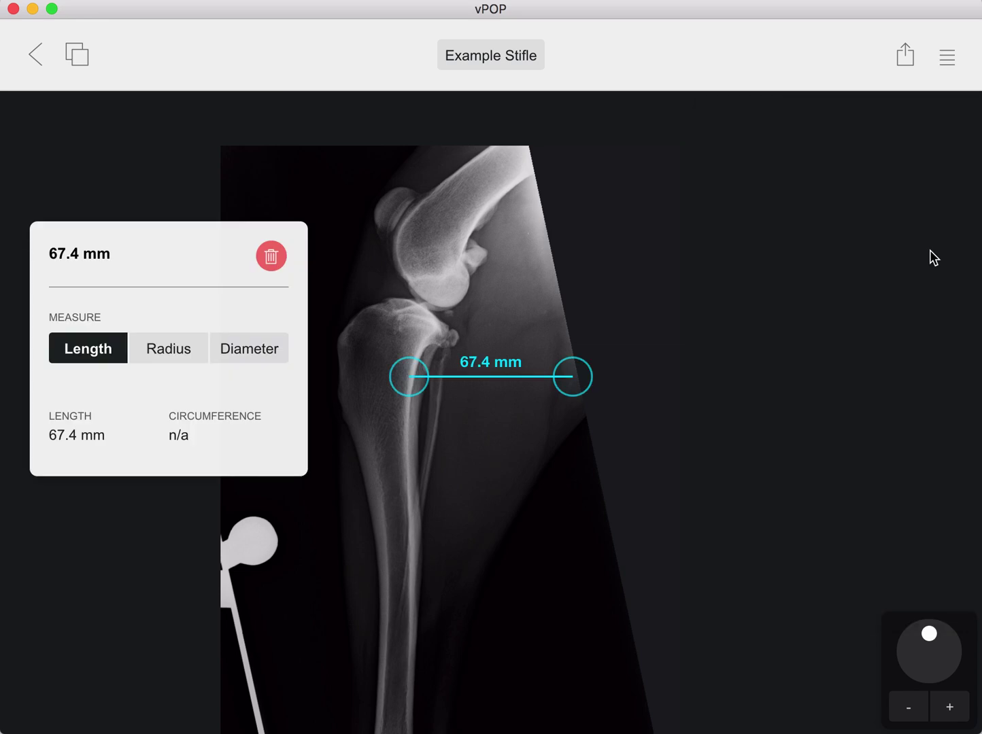
left_click_drag(488, 380, 589, 337)
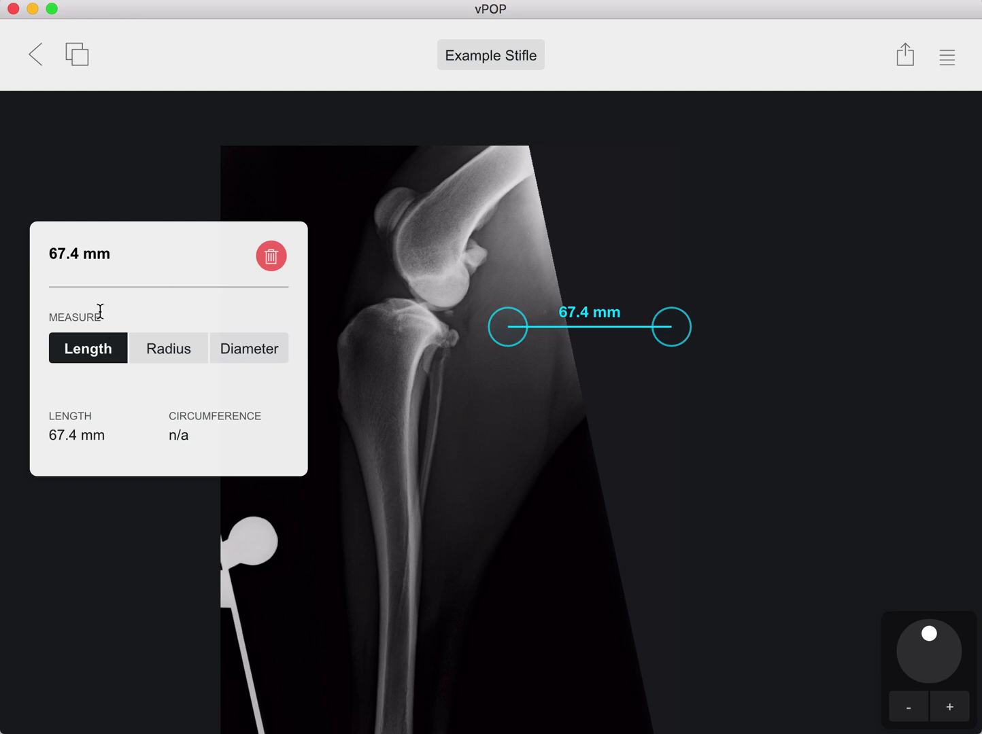
left_click_drag(180, 265, 164, 150)
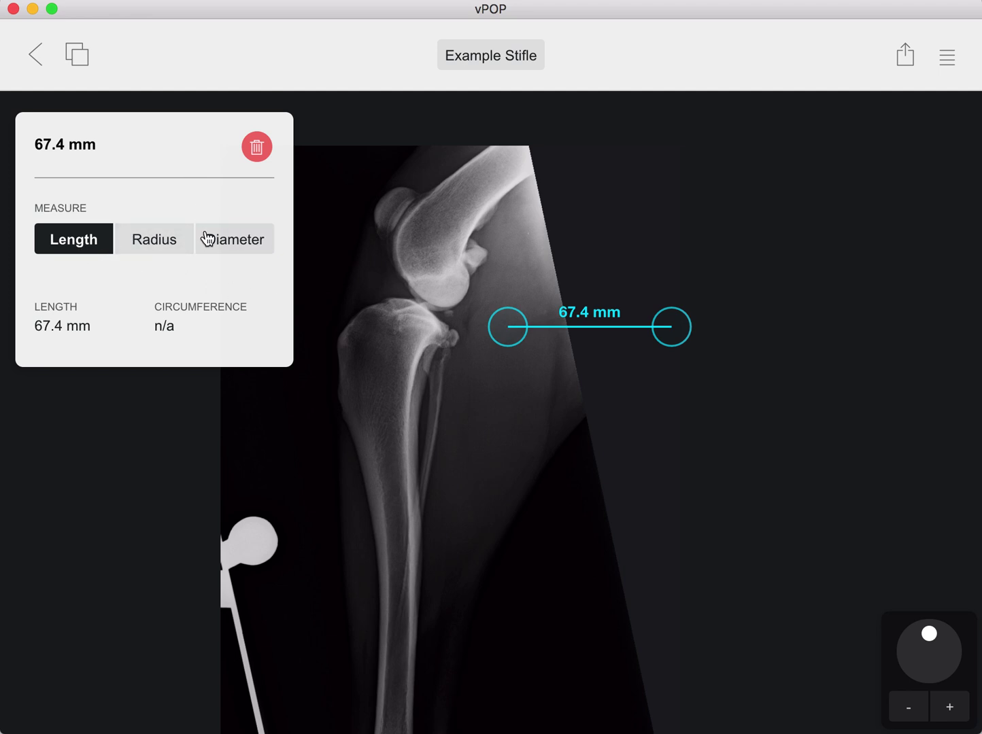
left_click_drag(589, 332, 692, 302)
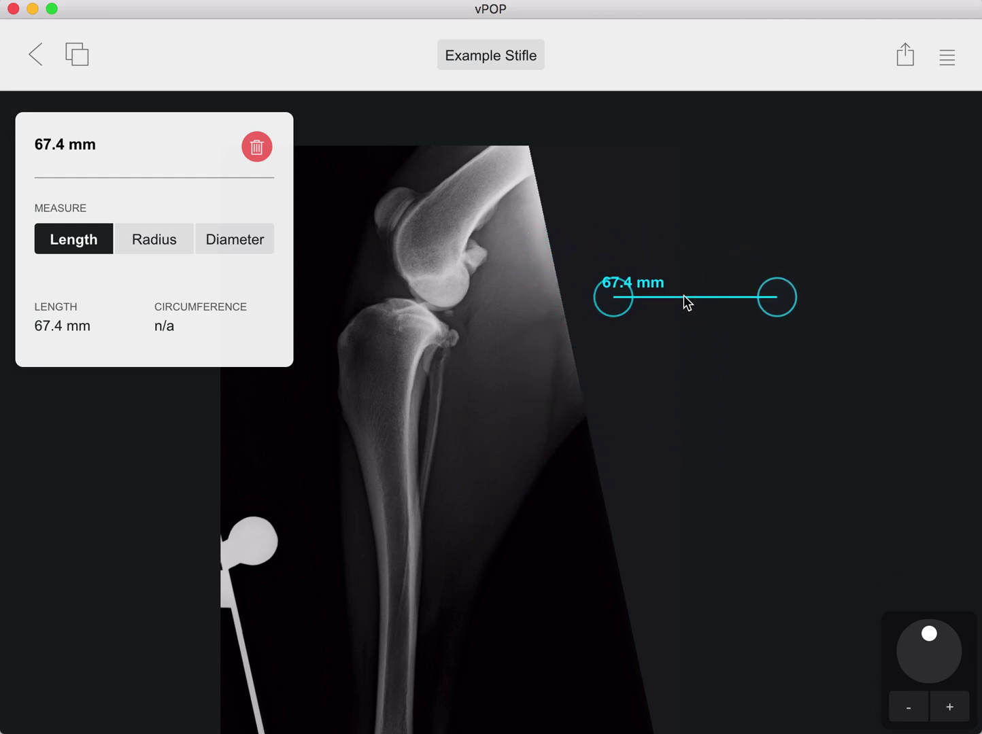
Switch the measurement to Radius and move its circle onto the tibial plateau.
left_click(147, 247)
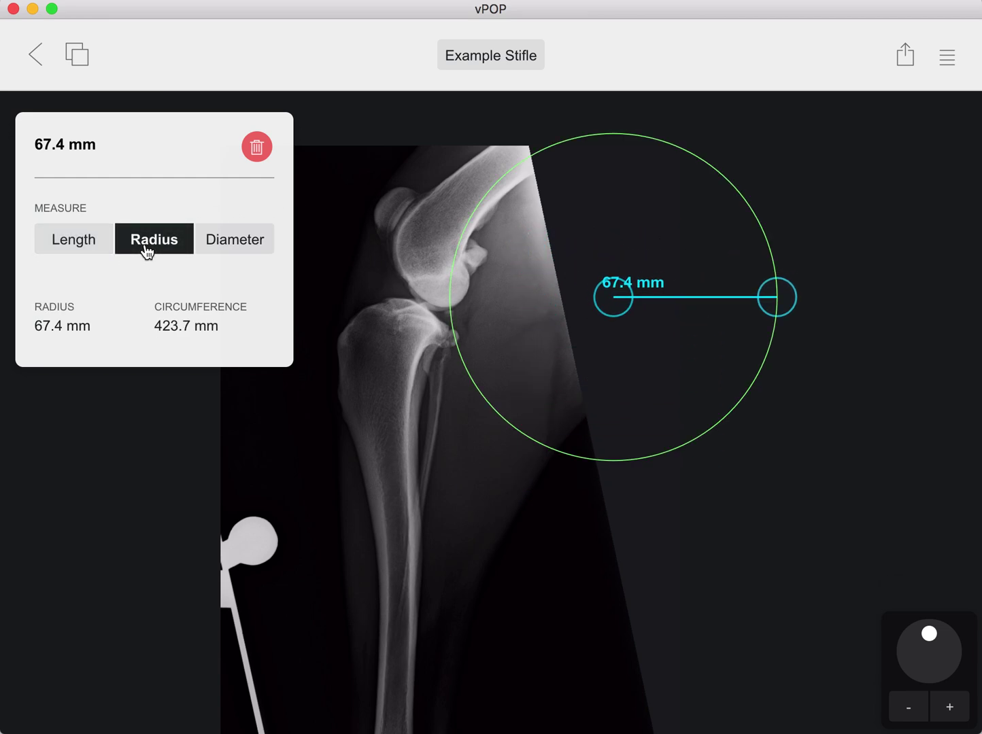
left_click(246, 250)
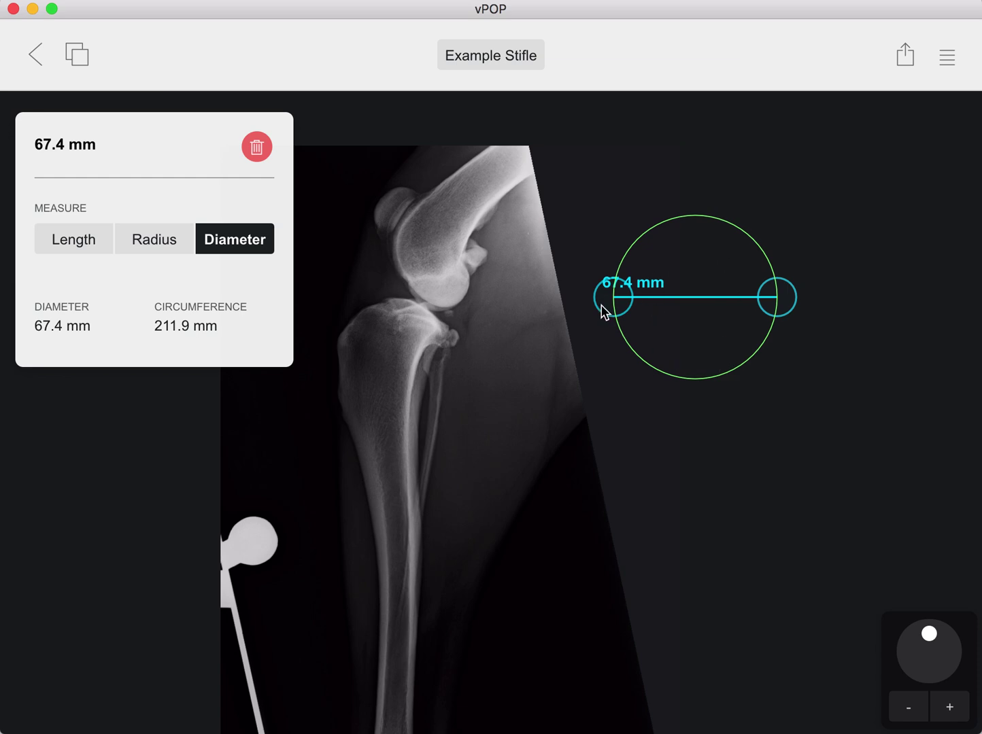
left_click(154, 246)
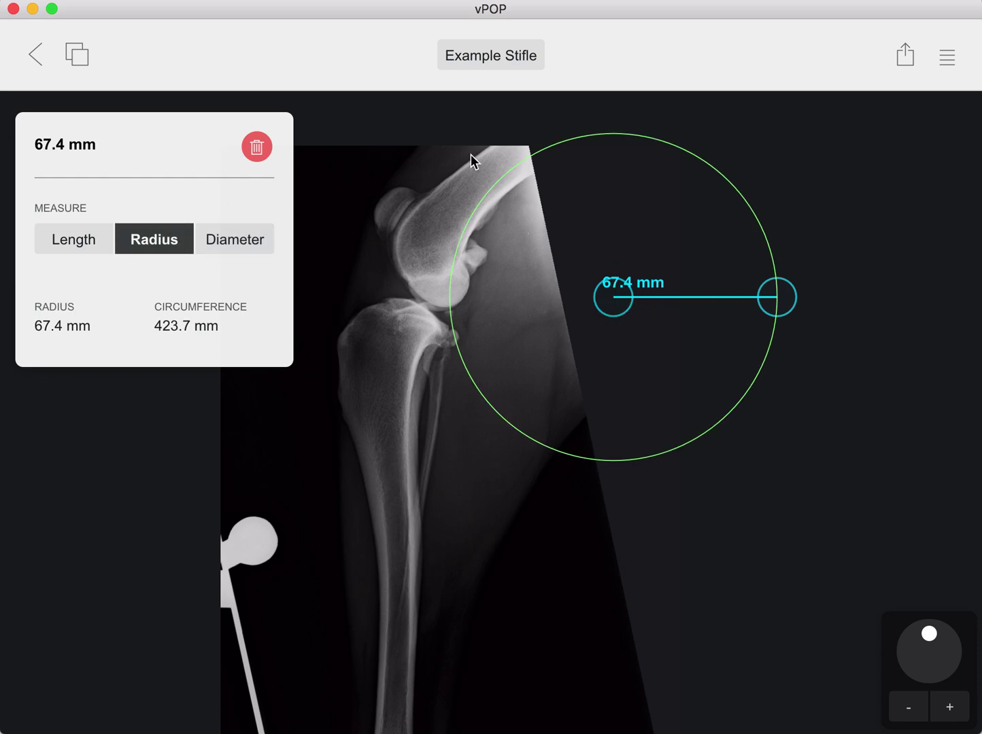
left_click_drag(624, 302, 622, 357)
left_click_drag(700, 333, 460, 484)
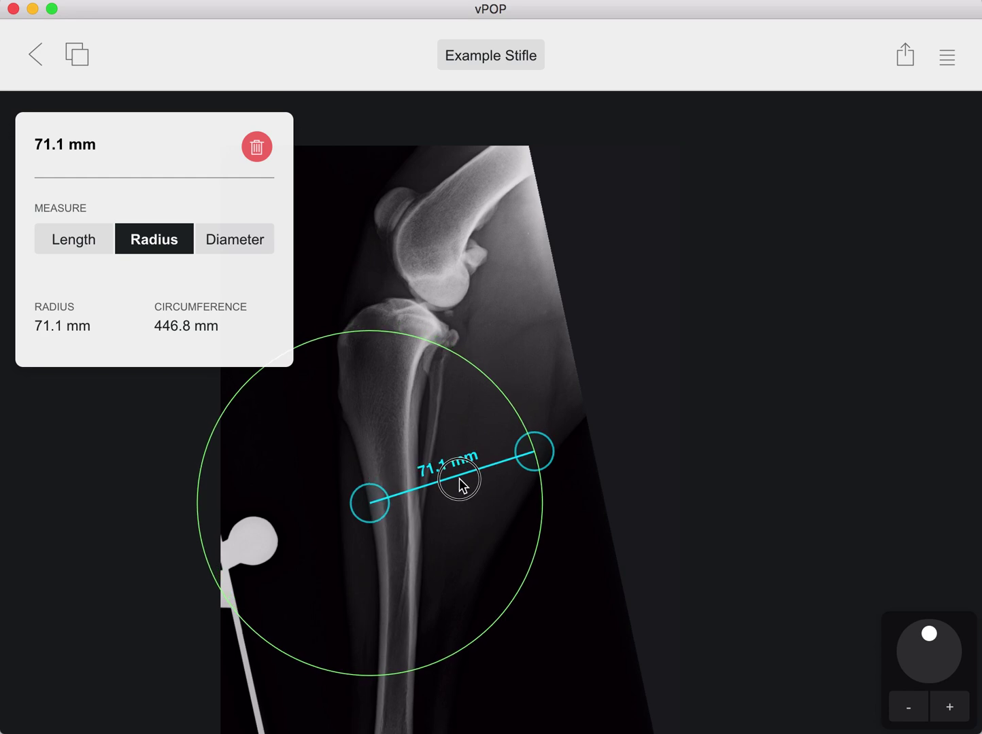
left_click(543, 463)
left_click_drag(601, 487, 493, 347)
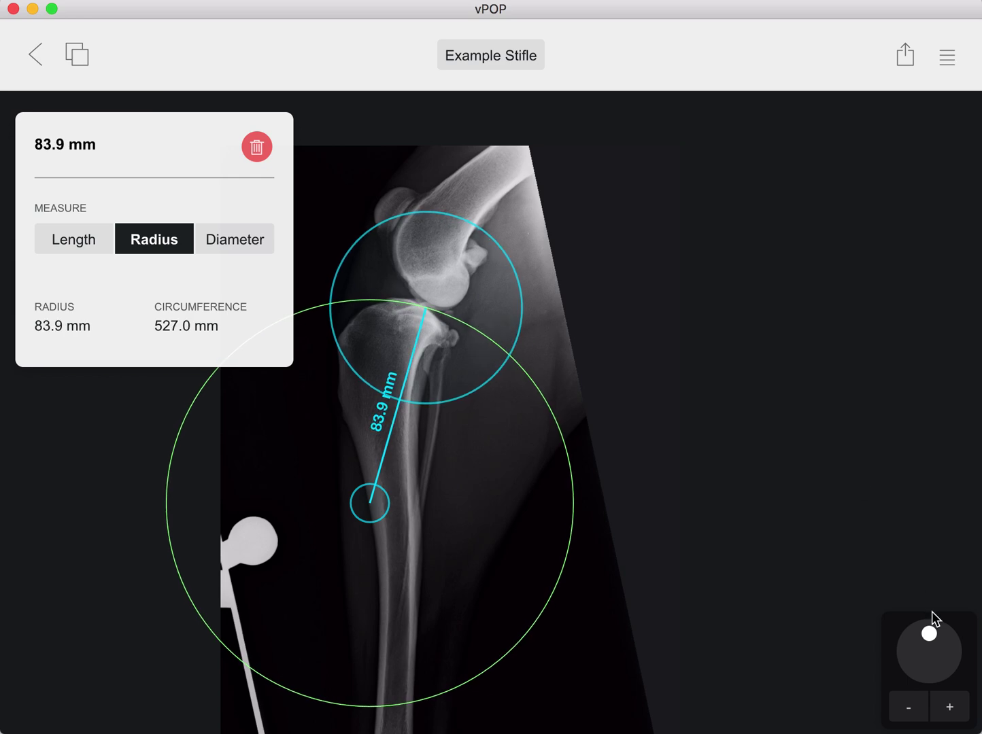
left_click(368, 512)
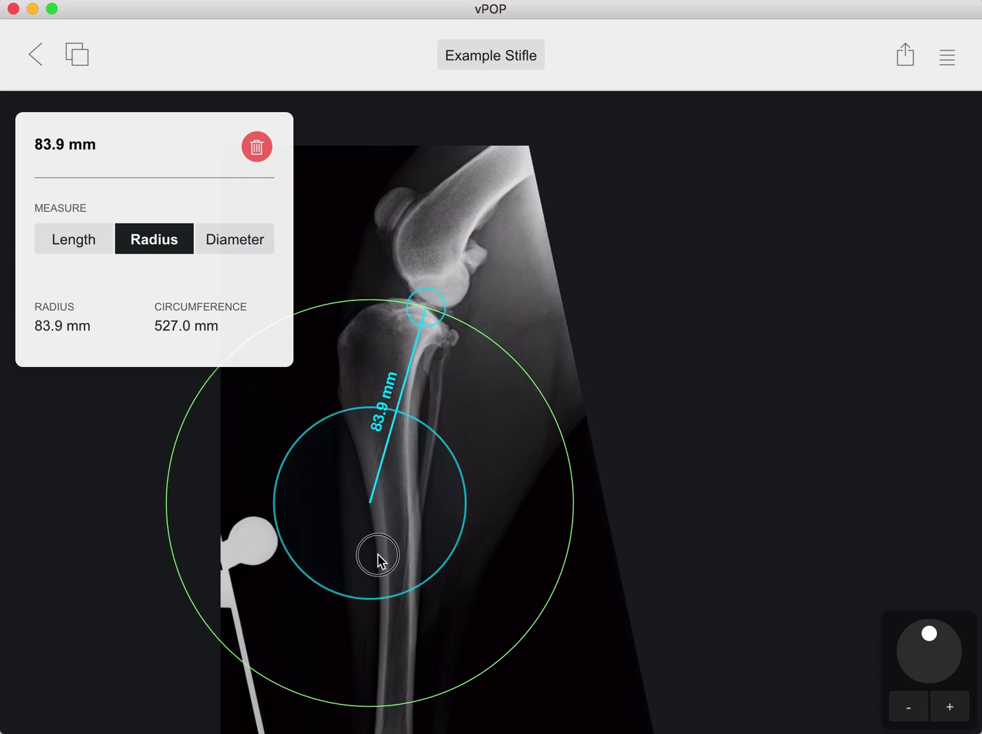
left_click_drag(377, 554, 393, 434)
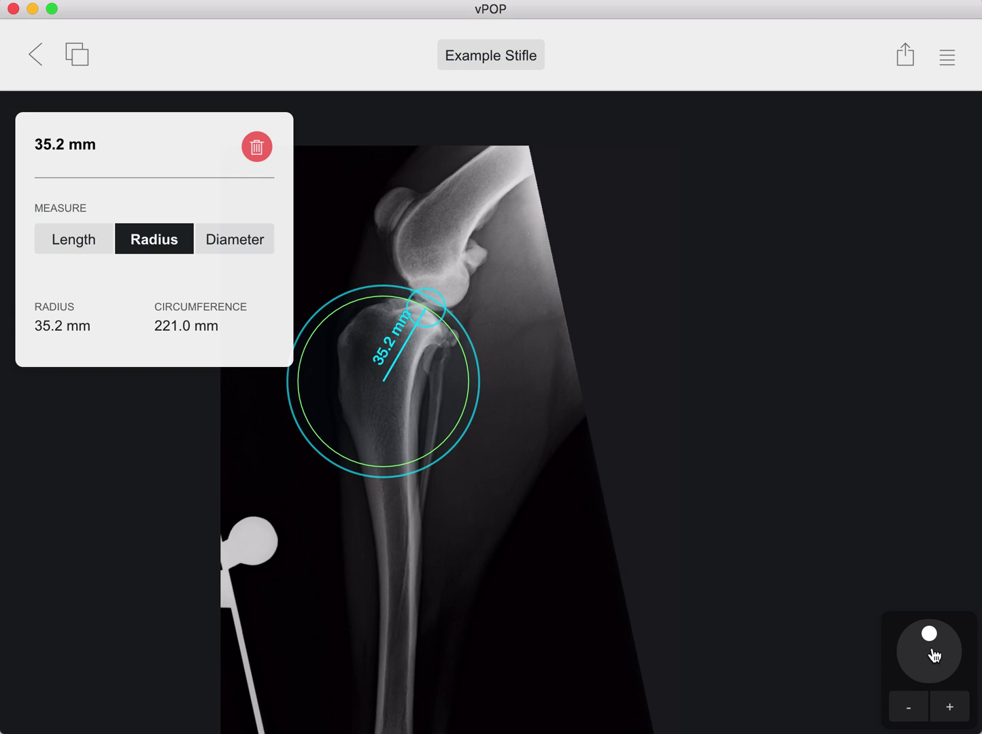
Zoom in, refine the tibial circle to a 24.5 mm radius, and deselect it.
left_click(950, 707)
left_click_drag(599, 631, 735, 704)
left_click(415, 510)
left_click_drag(414, 508, 436, 456)
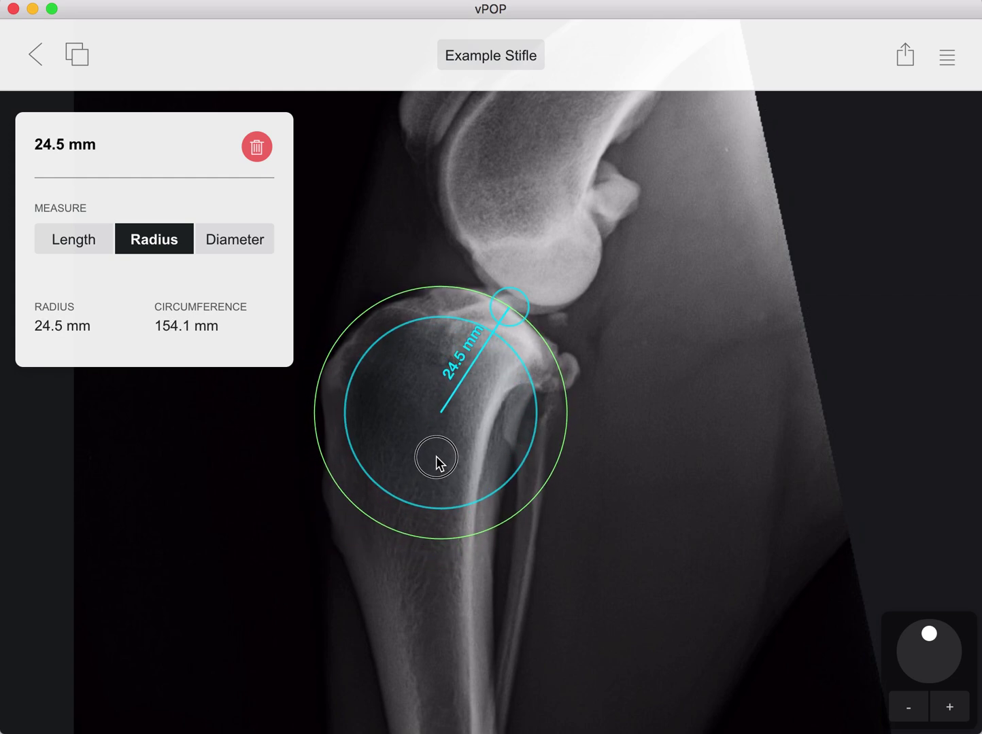
left_click(651, 427)
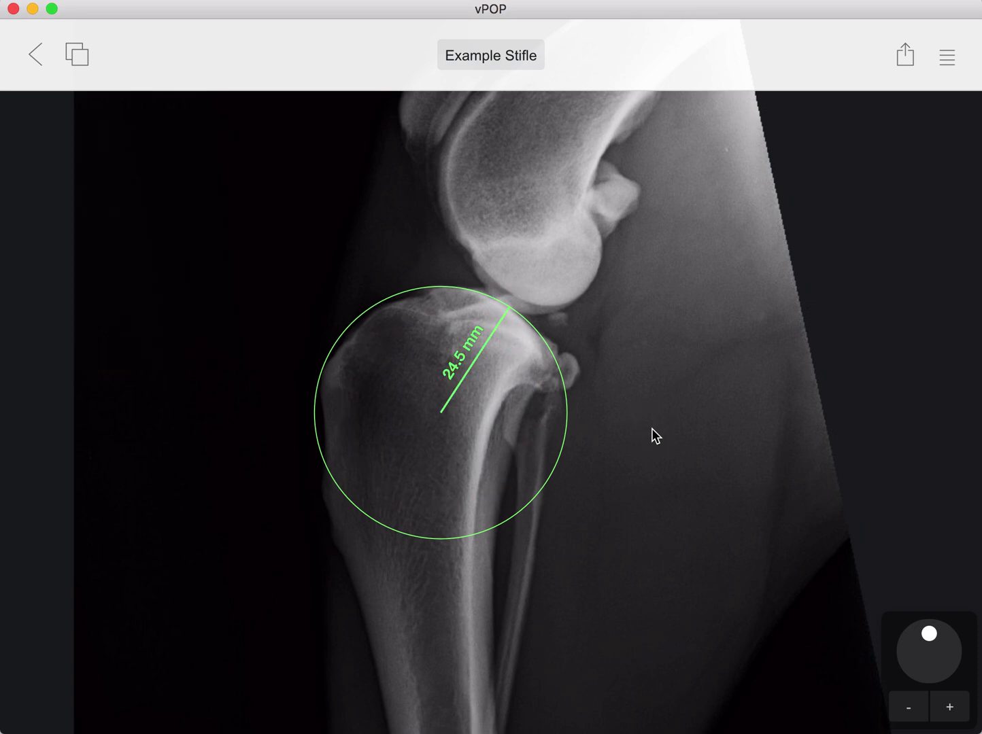
Pan the X-ray down to reveal the femoral condyle and show the tools list.
left_click_drag(665, 397, 675, 489)
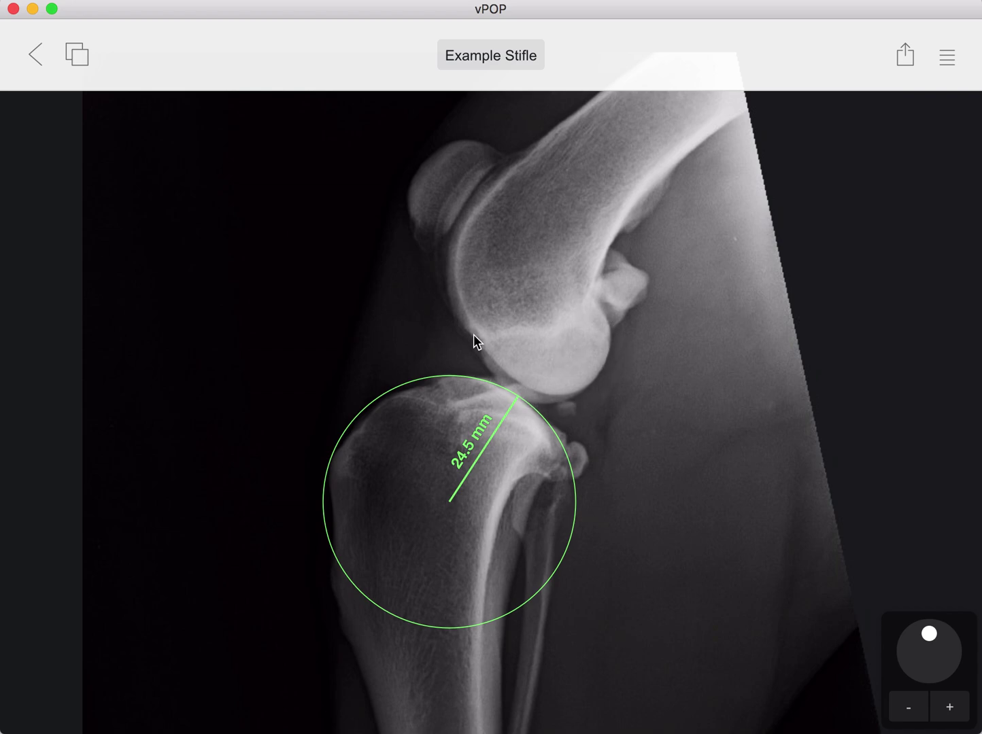
left_click(955, 61)
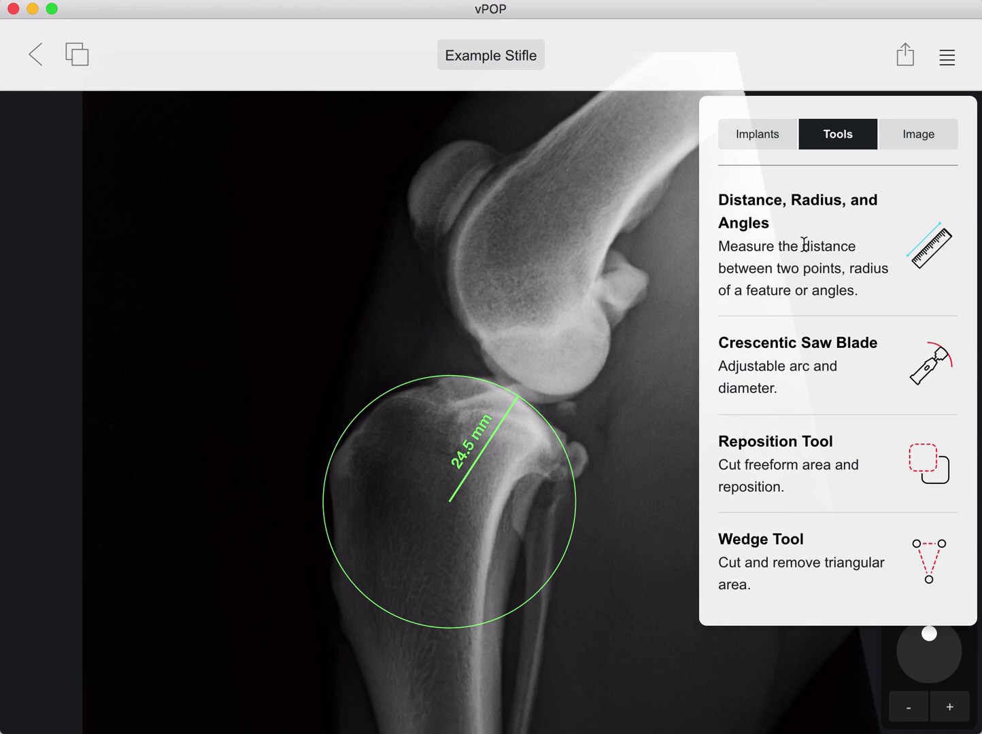
Add a radius measurement on the femoral condyle and size its circle to 12.3 mm.
left_click(928, 246)
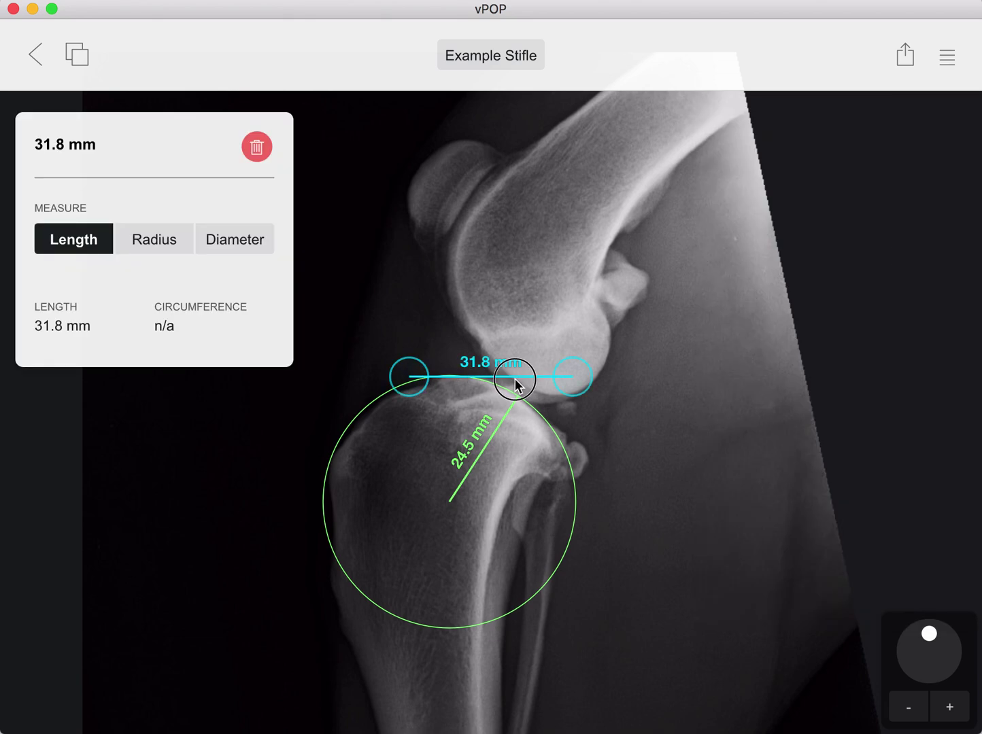
left_click_drag(514, 386, 596, 304)
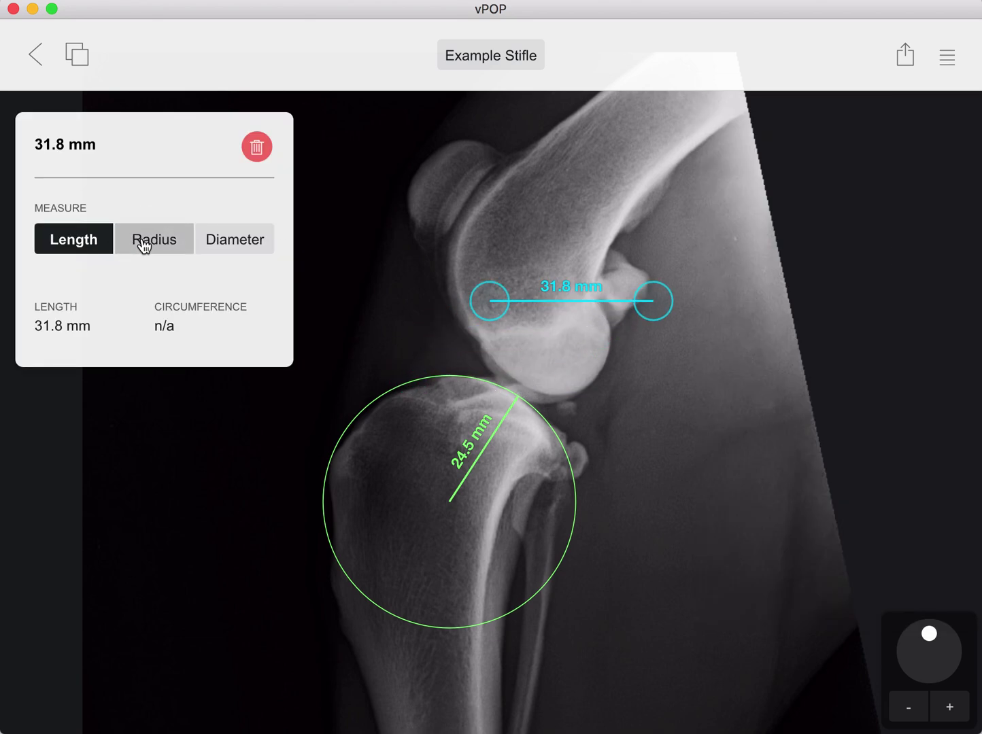
left_click(143, 246)
left_click_drag(507, 293, 607, 321)
left_click_drag(672, 328, 665, 313)
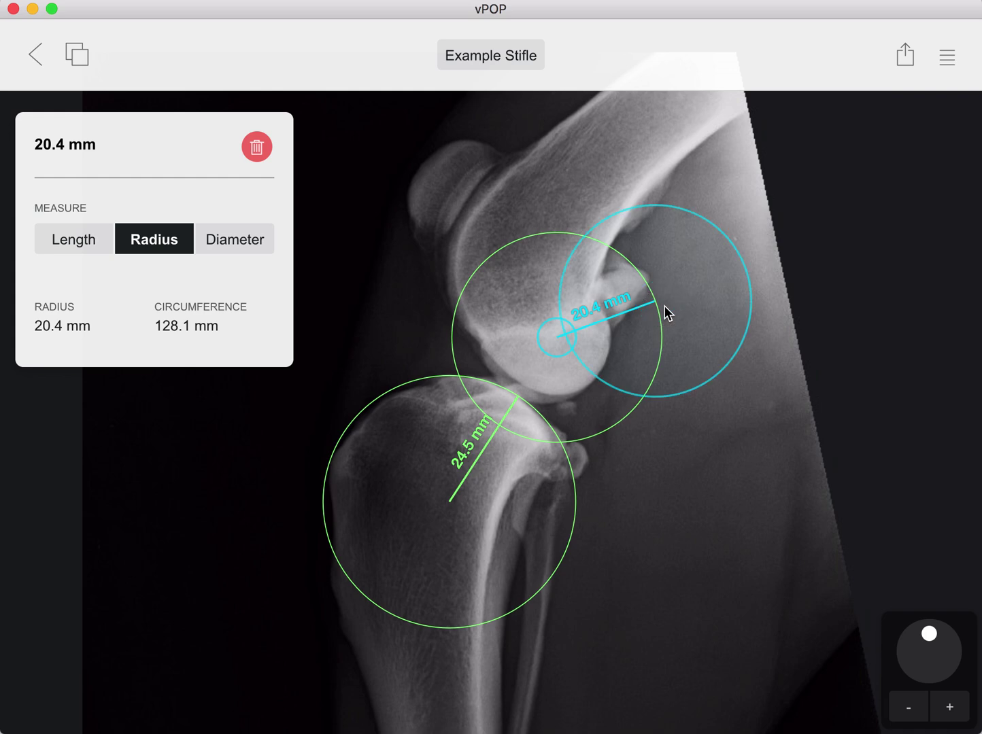
left_click_drag(707, 291, 534, 352)
mouse_move(508, 401)
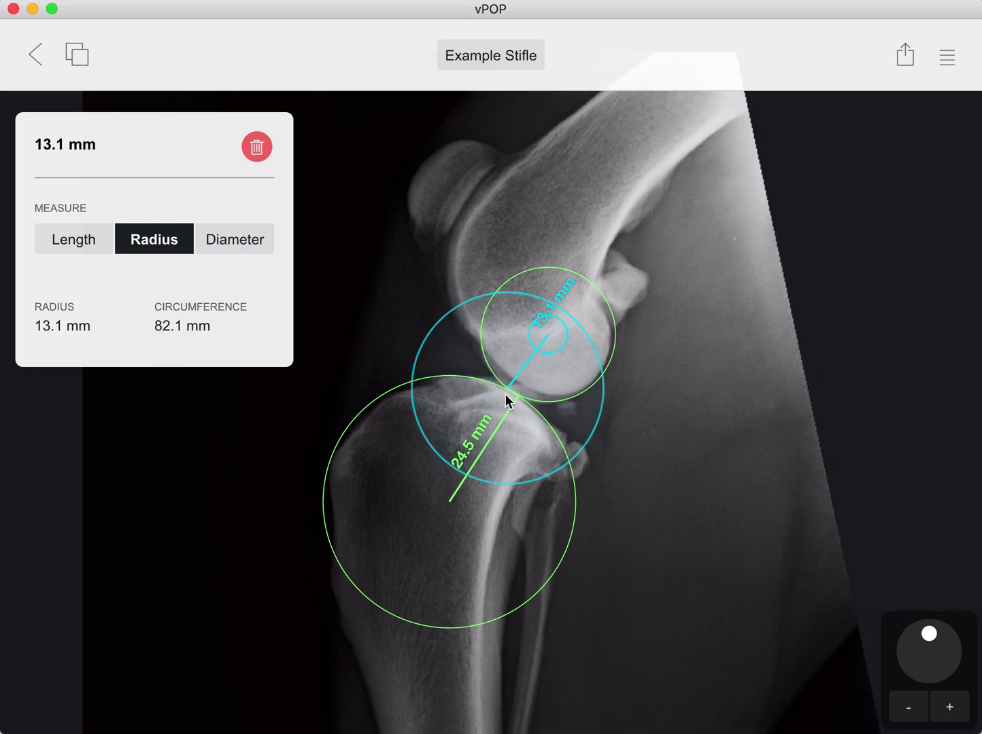
left_click_drag(515, 442, 526, 453)
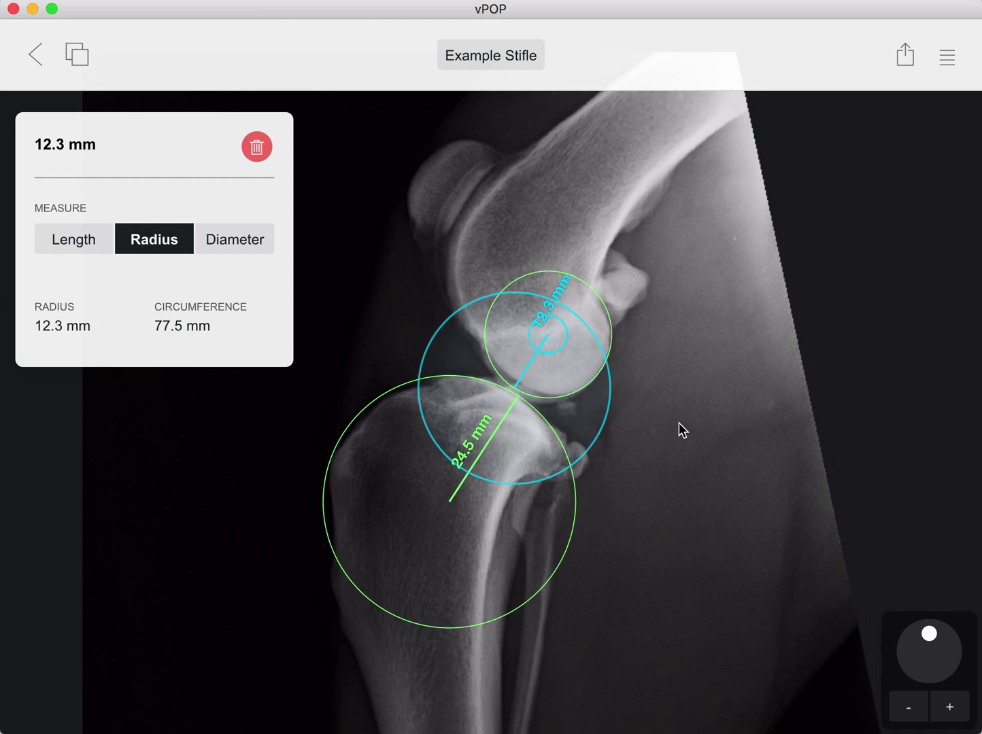
left_click(692, 458)
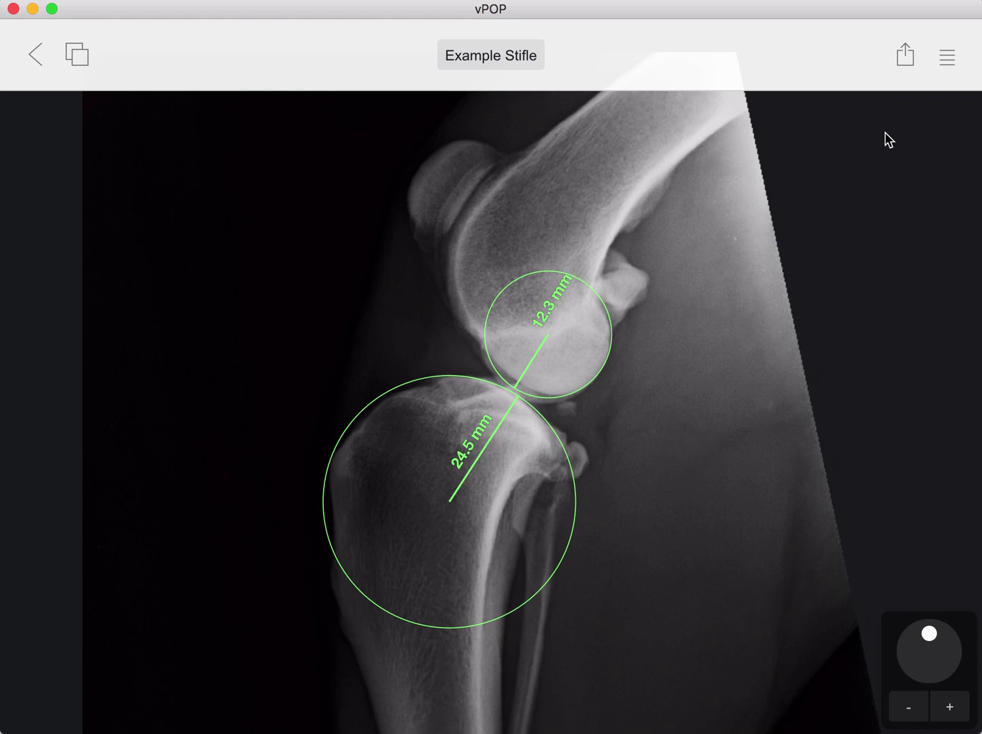
Add a distance line, stretch it to 88.4 mm, and place it left of the leg.
left_click(947, 59)
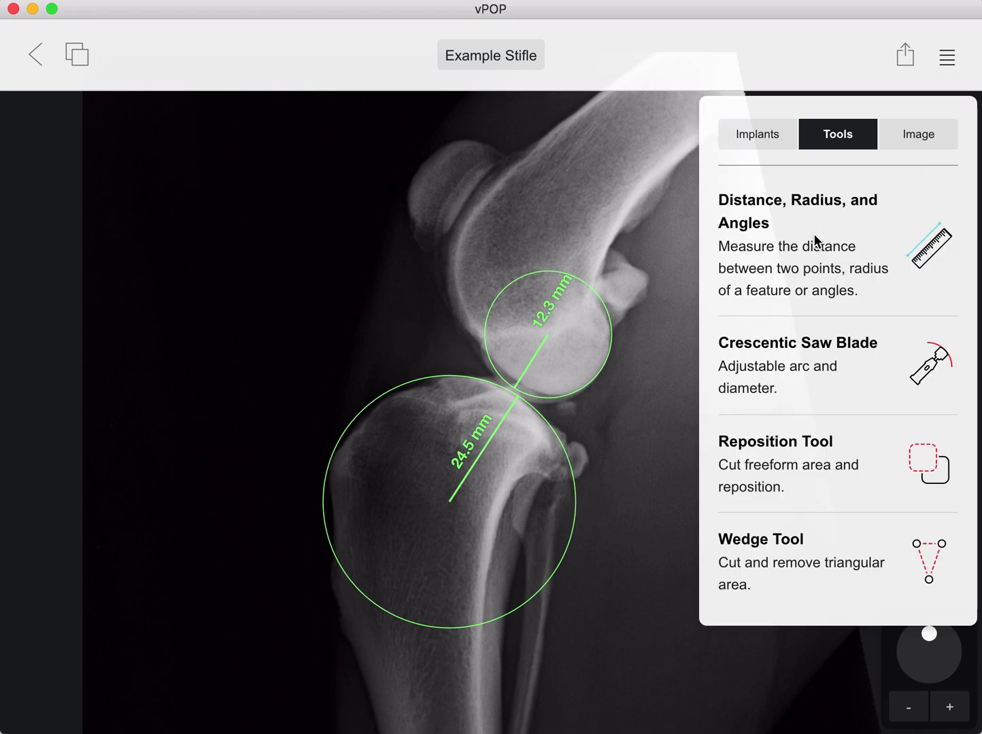
left_click(830, 217)
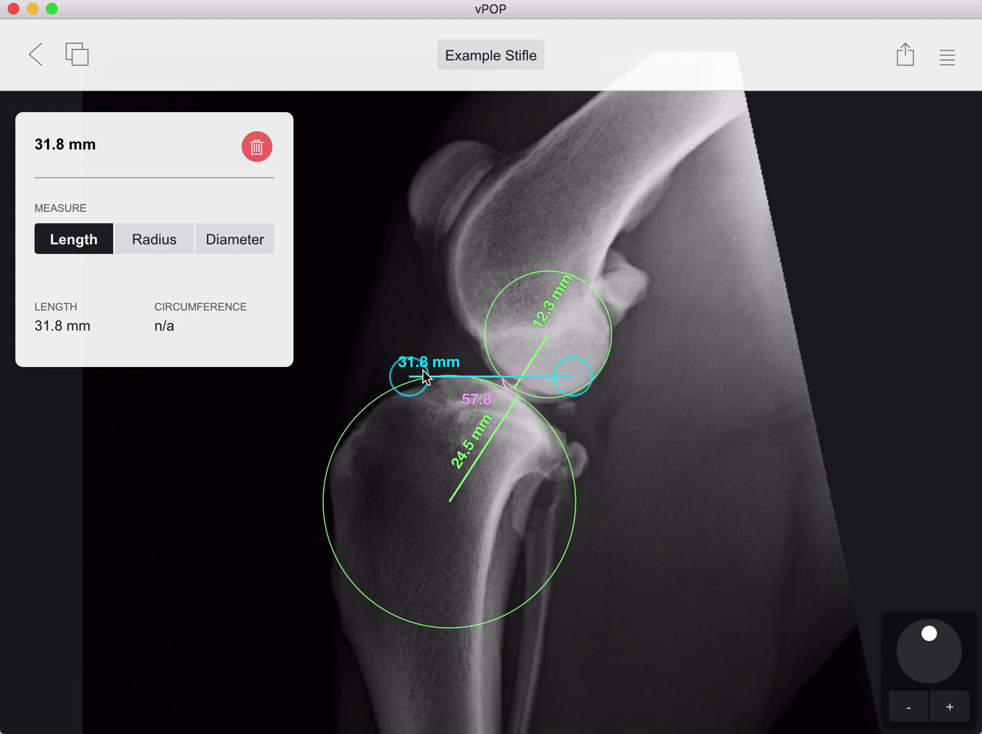
left_click_drag(419, 400, 712, 585)
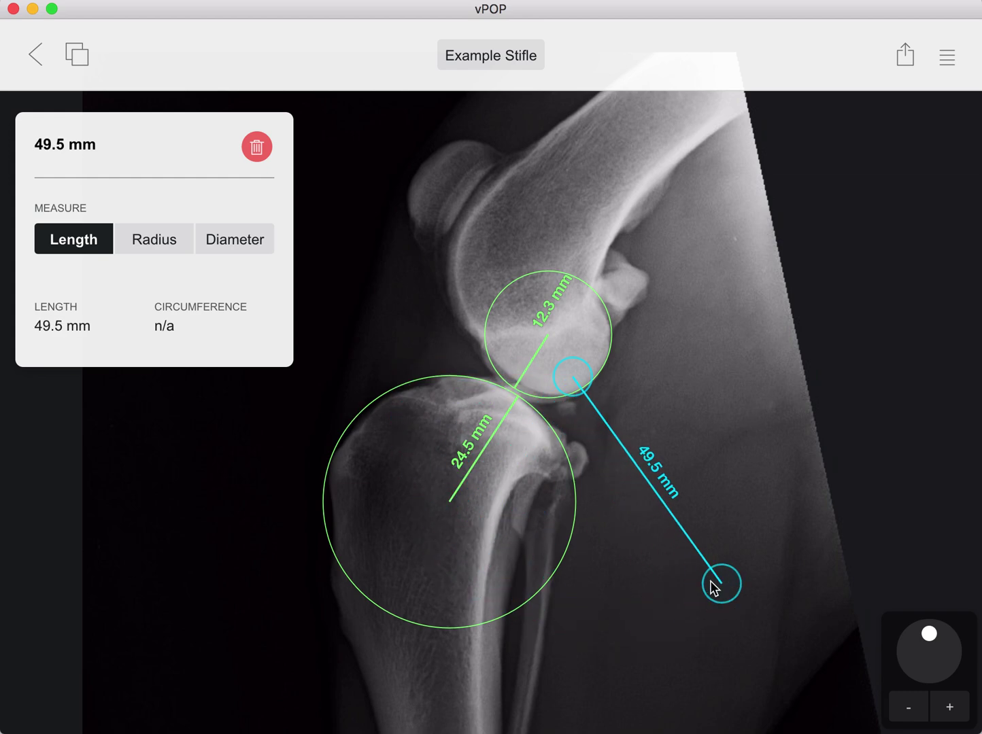
left_click_drag(685, 538, 658, 498)
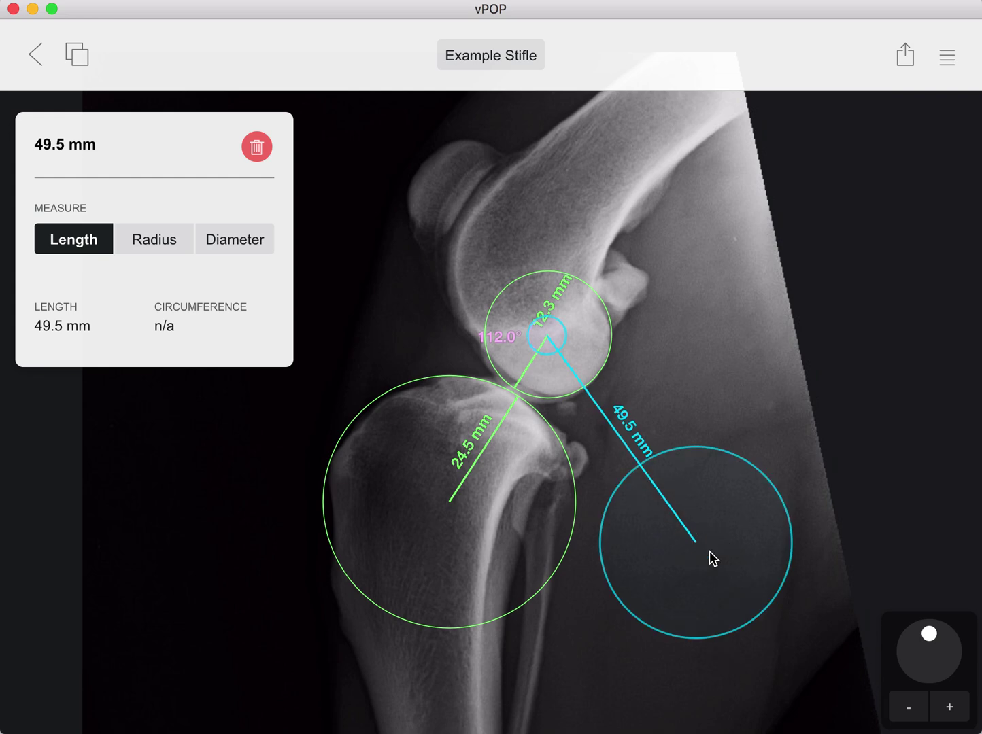
left_click_drag(733, 575, 318, 727)
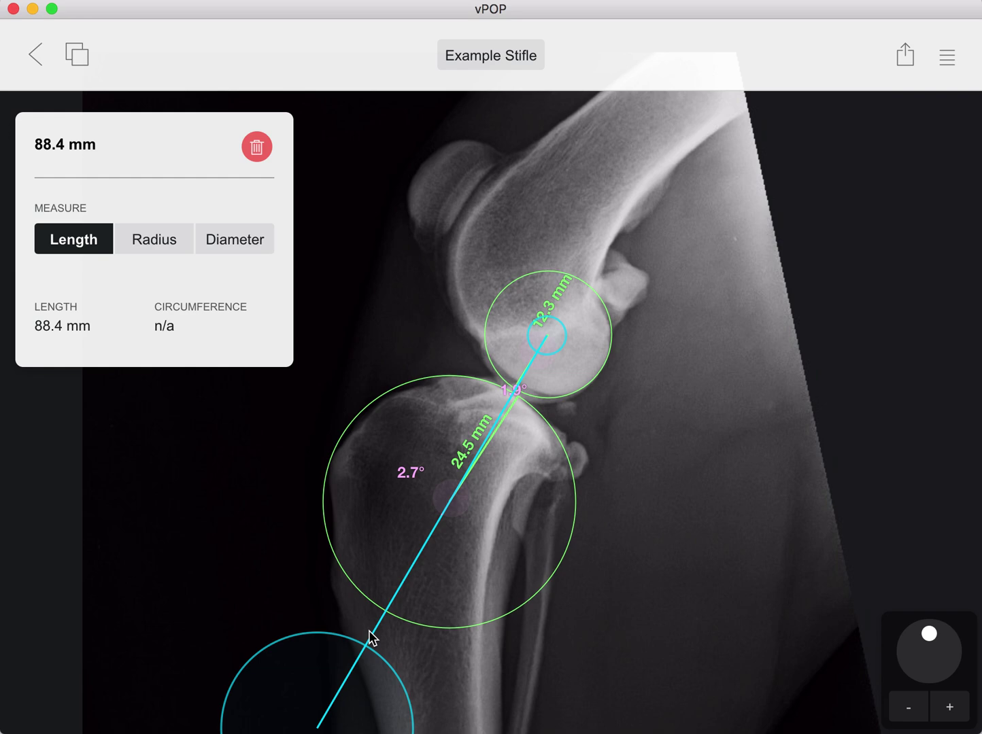
left_click_drag(378, 630, 245, 488)
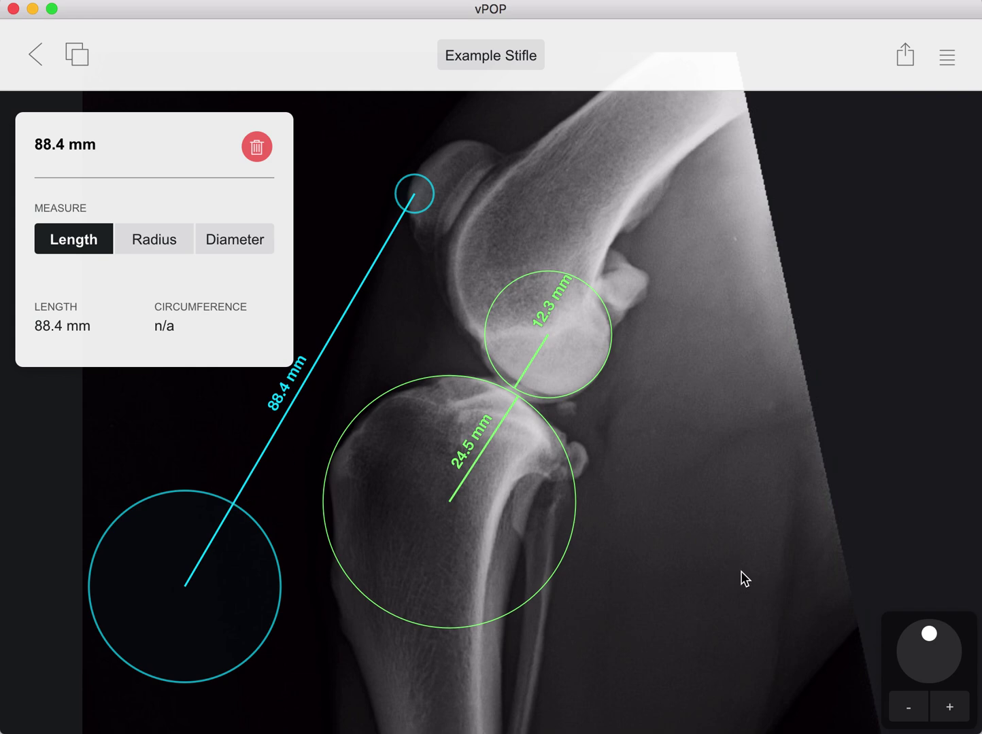
Enlarge the tibial circle to 29.4 mm and the femoral circle to 23.7 mm.
left_click(515, 392)
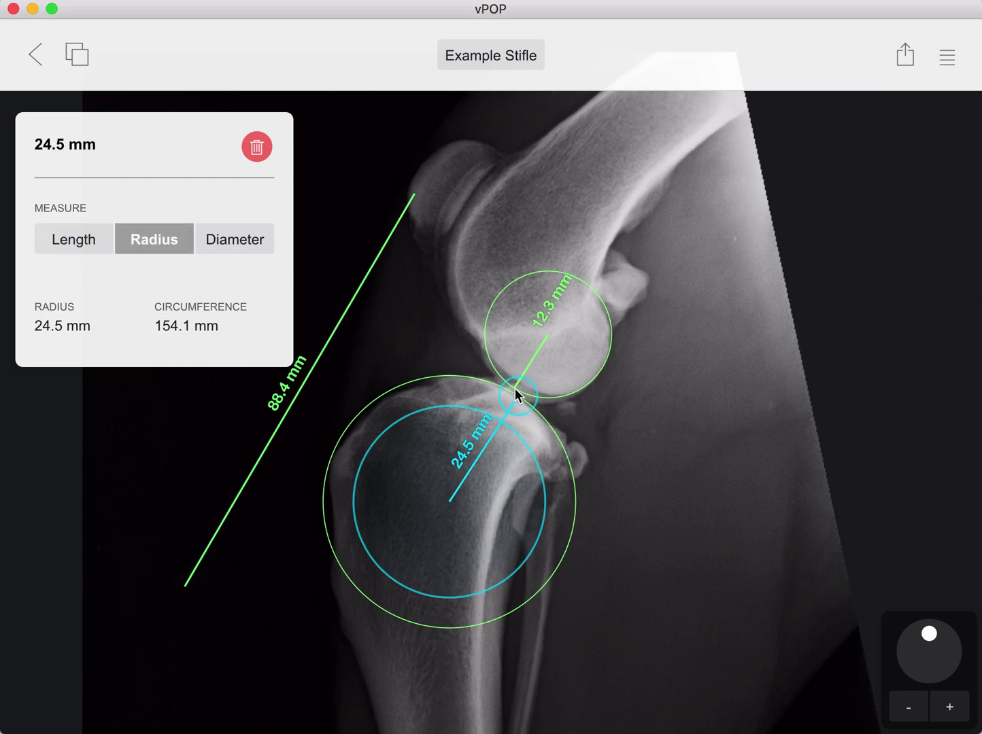
left_click_drag(524, 404, 482, 497)
left_click(506, 388)
left_click(745, 492)
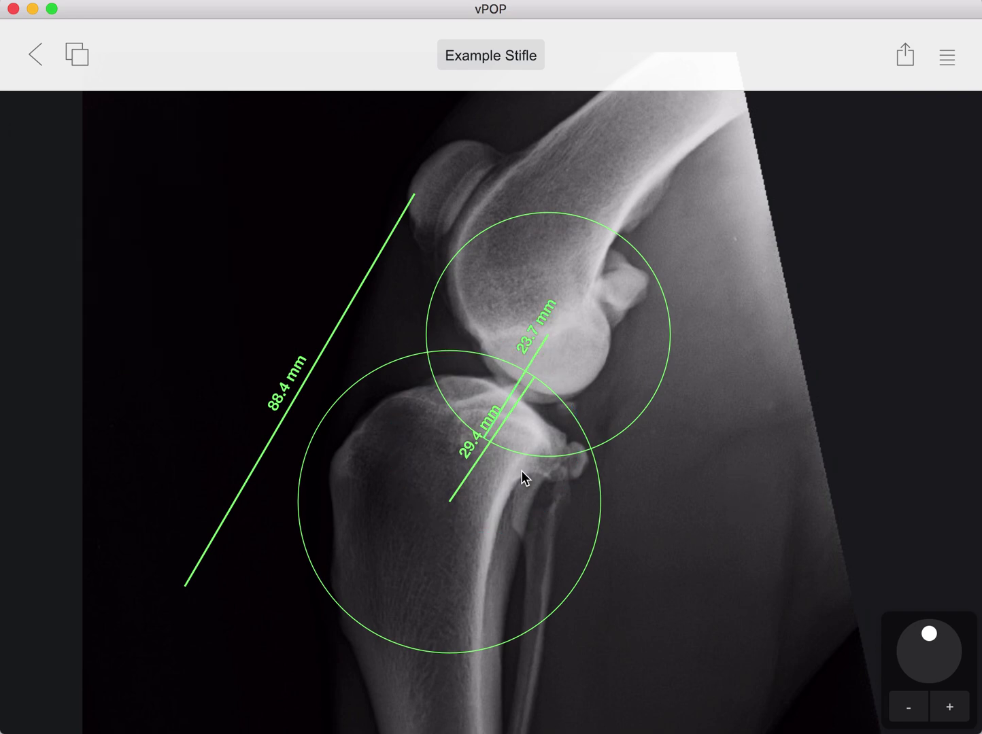
Shorten the long line to 56.3 mm and lay it across the tibial plateau, showing ~88° angles.
left_click(186, 588)
left_click_drag(189, 586, 605, 484)
left_click_drag(401, 200, 333, 311)
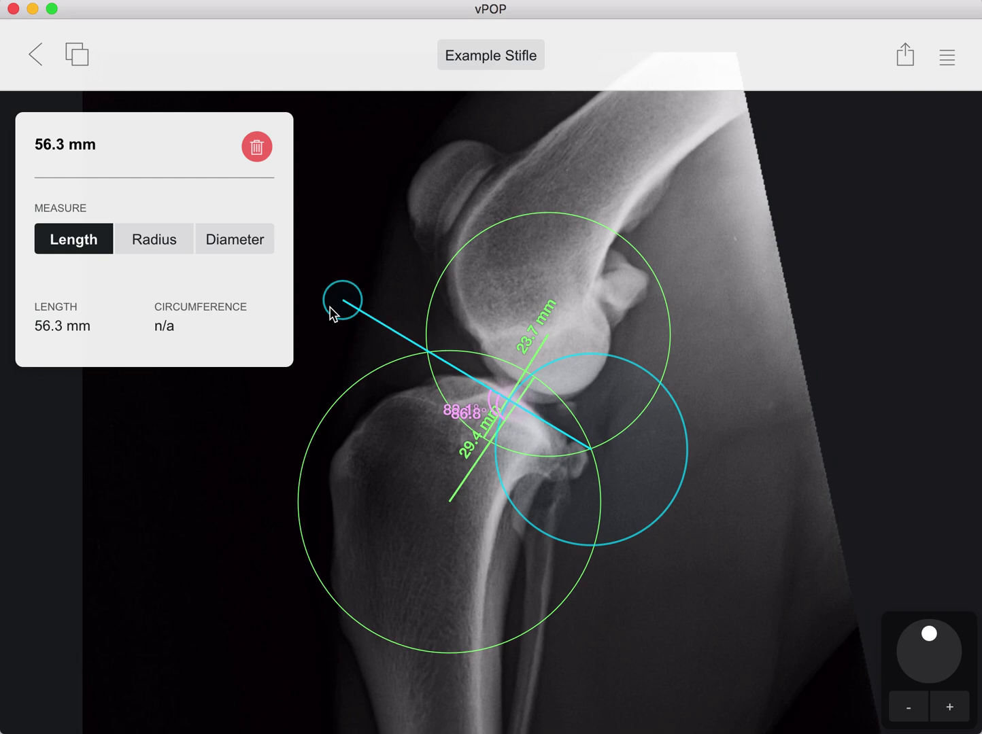
left_click(822, 412)
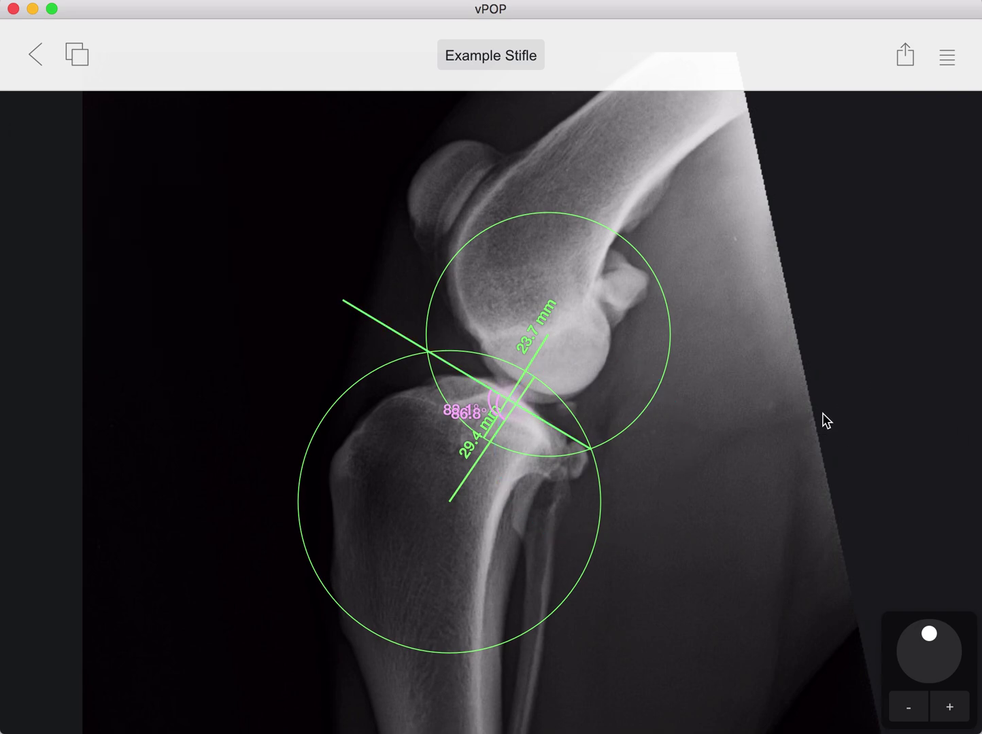
Bring up the Image settings in the side panel and scroll to the Measurements option.
left_click(950, 64)
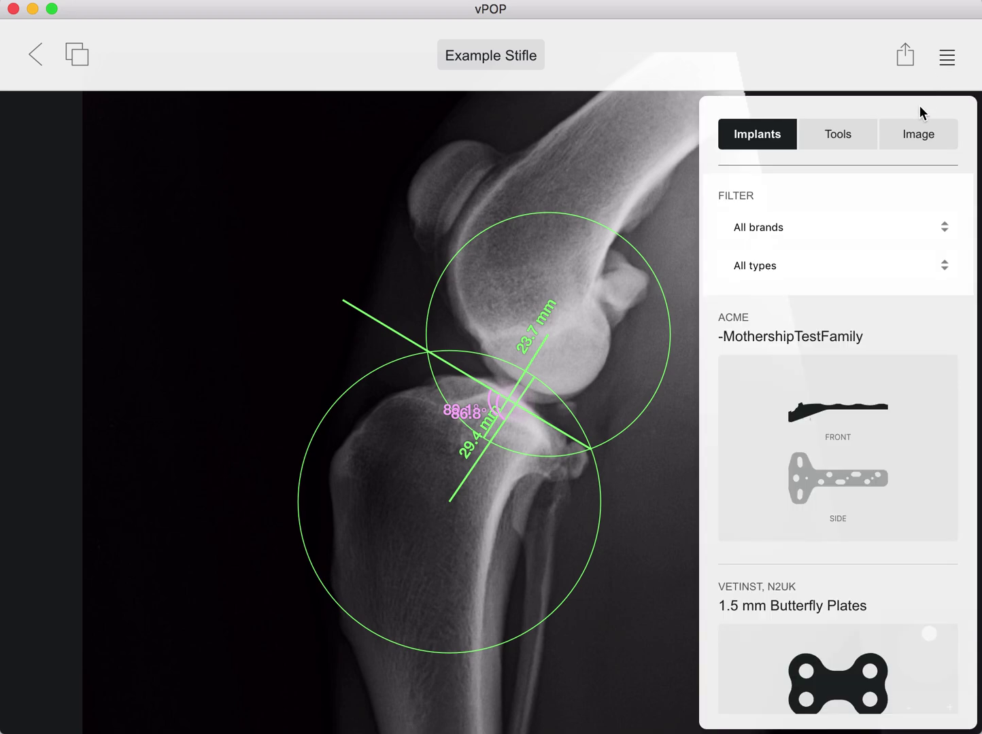
left_click(928, 138)
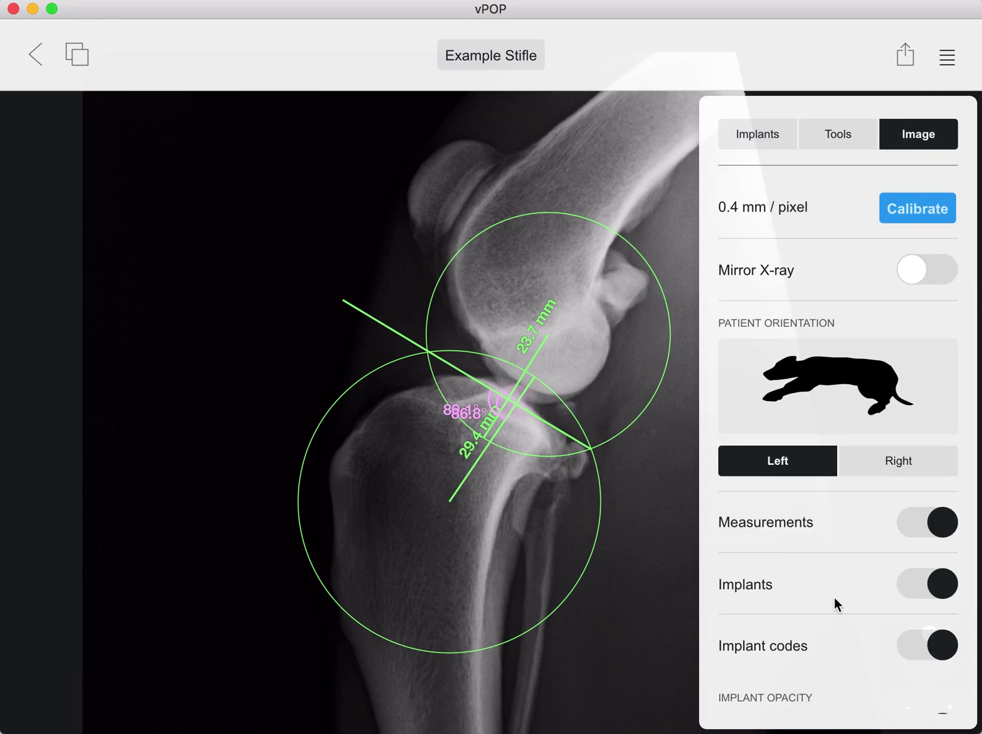
scroll(834, 597, "down", 3)
Toggle Measurements off and on twice, leaving the overlay visible on the stifle X-ray.
left_click(946, 407)
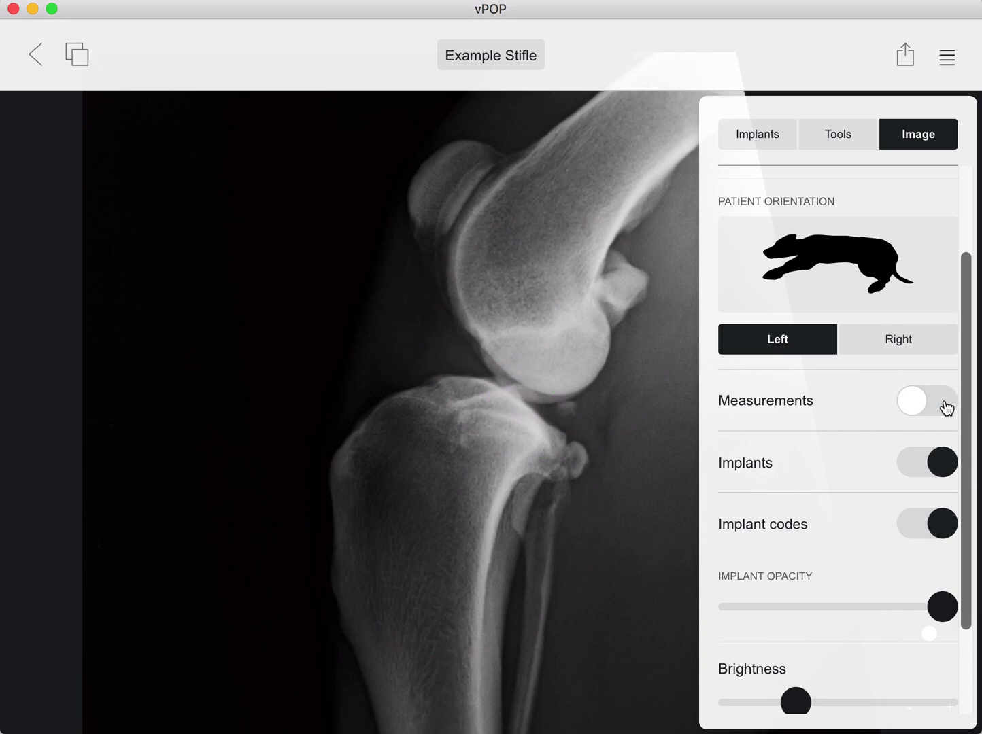
left_click(946, 407)
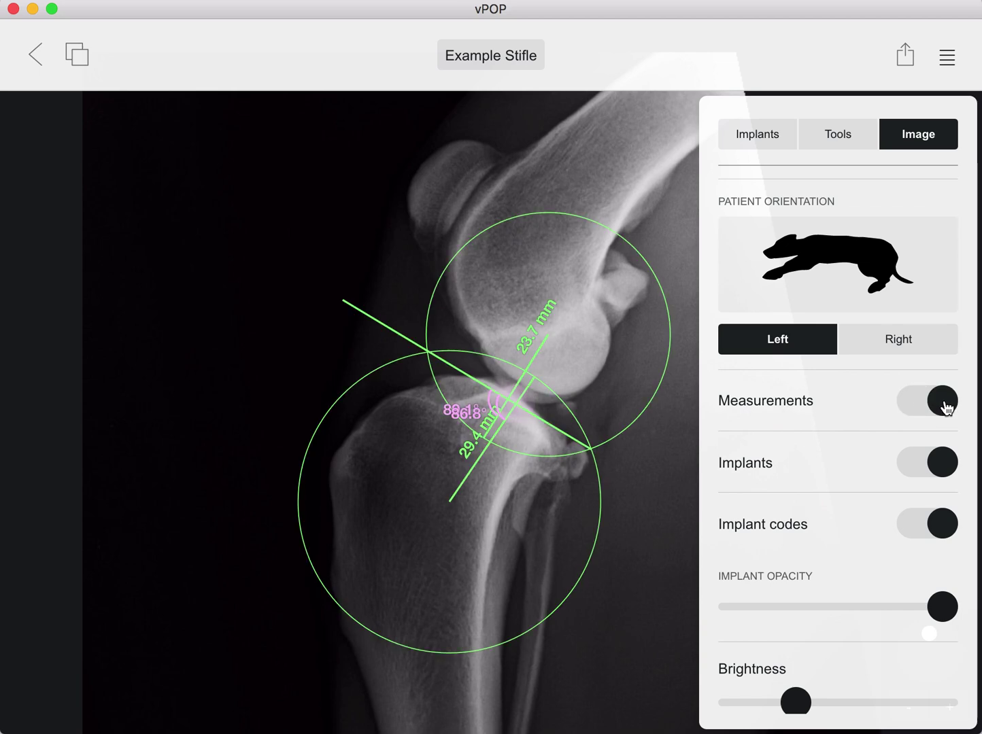
left_click(946, 407)
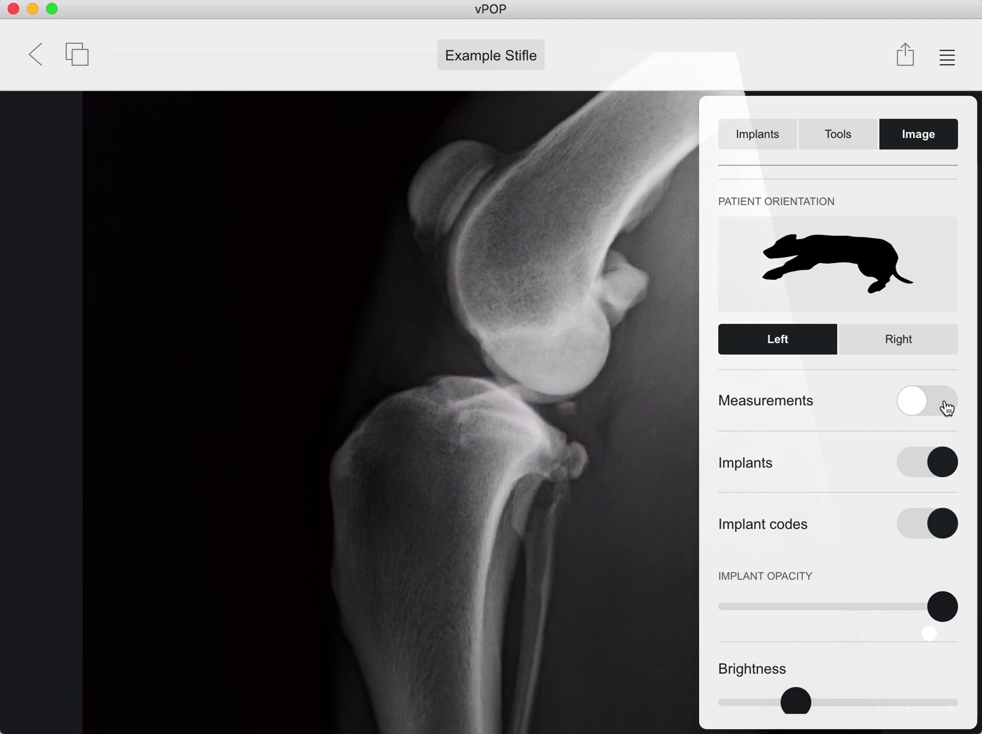
left_click(946, 407)
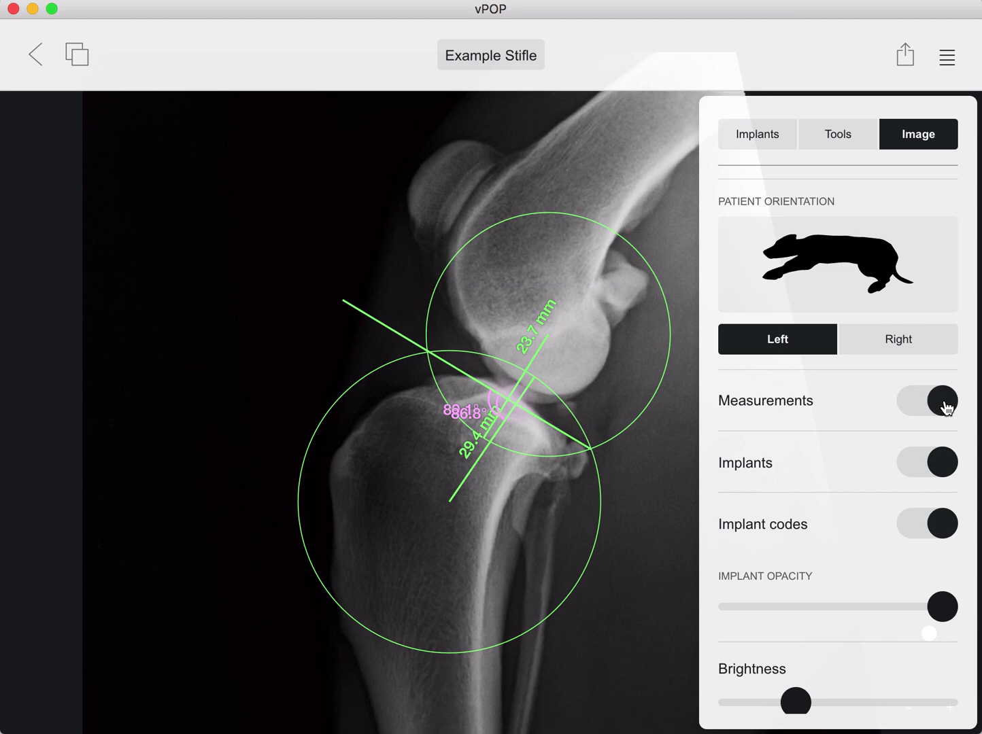